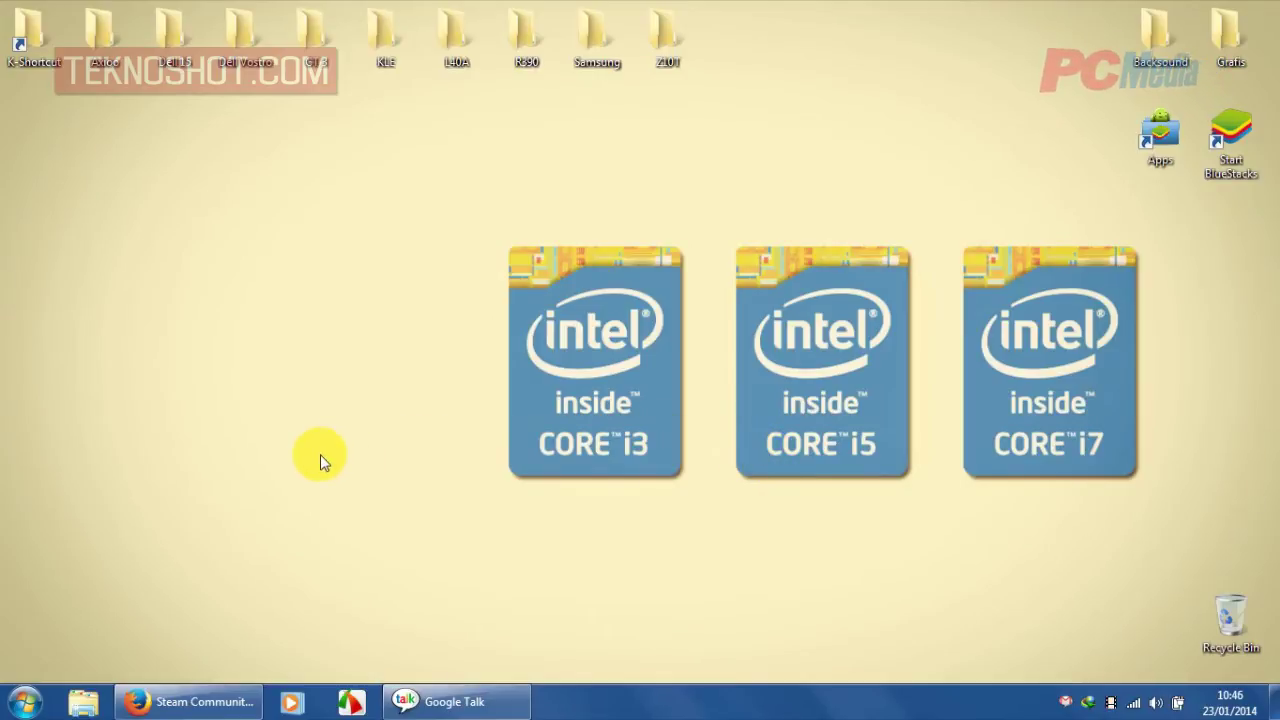
- Go to Control Panel > Network and Internet > Network and Sharing Center and maximize the window
left_click(24, 702)
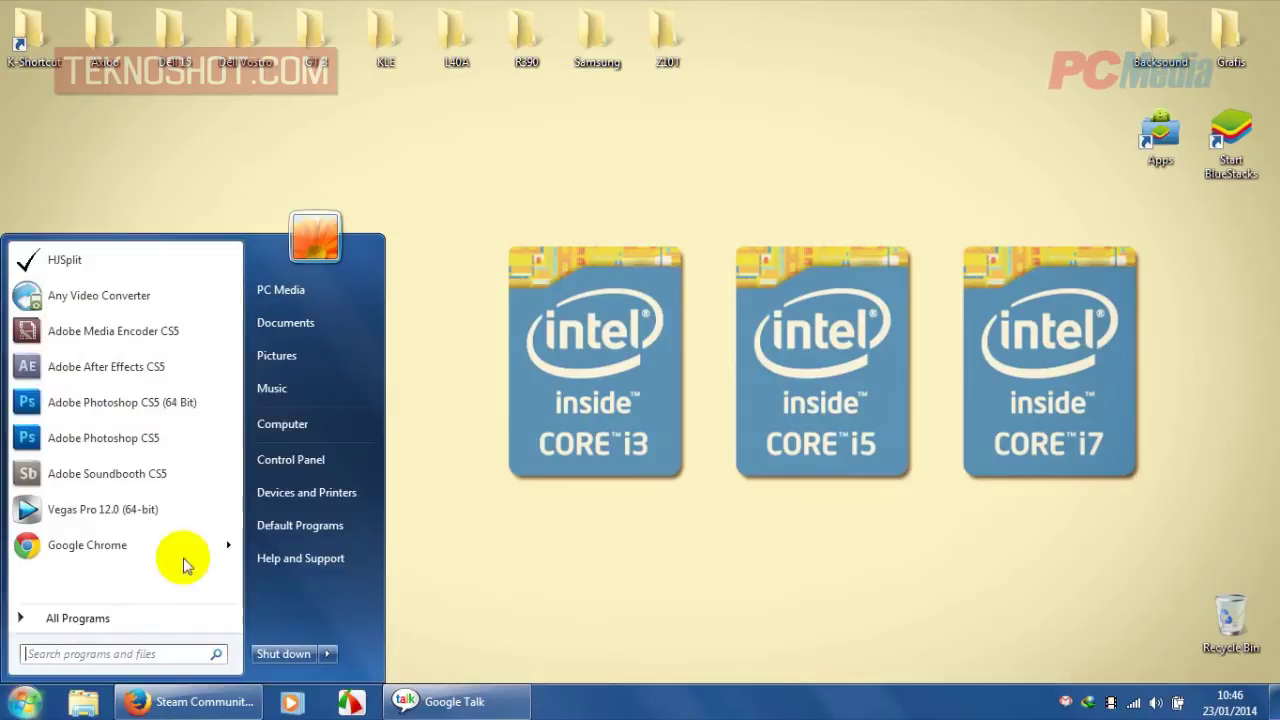
left_click(280, 462)
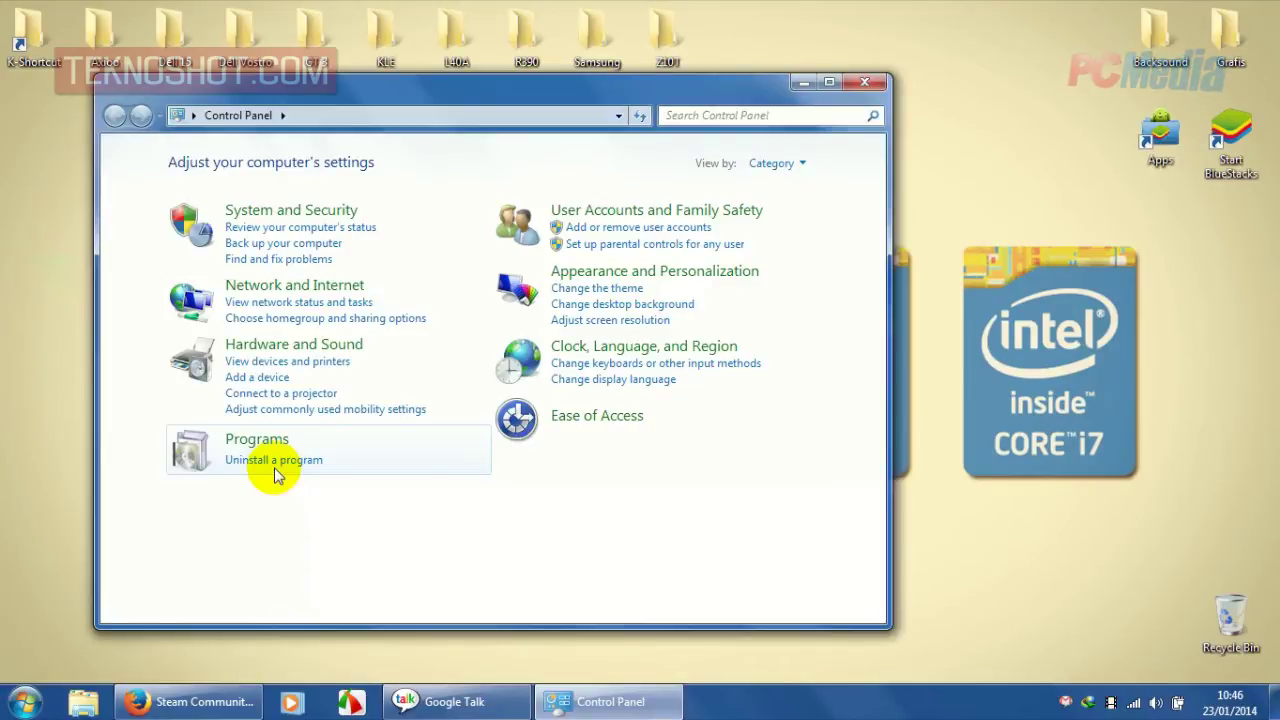
left_click(446, 295)
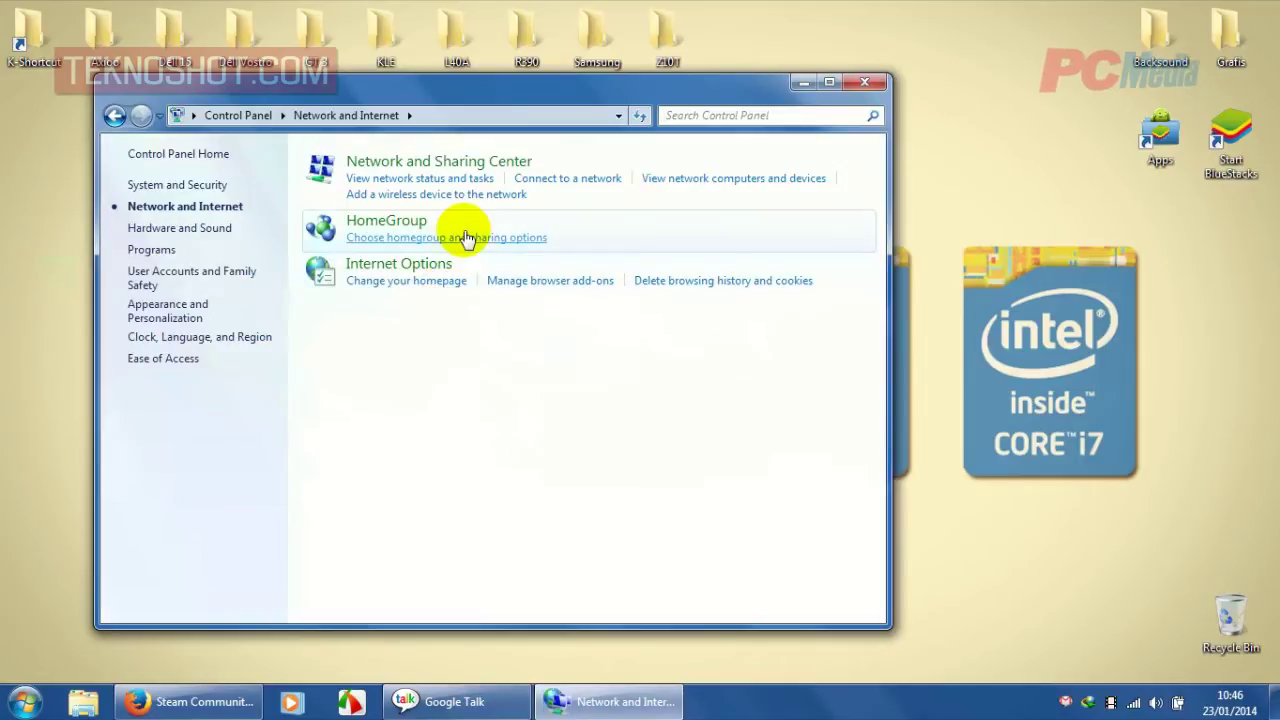
left_click(416, 180)
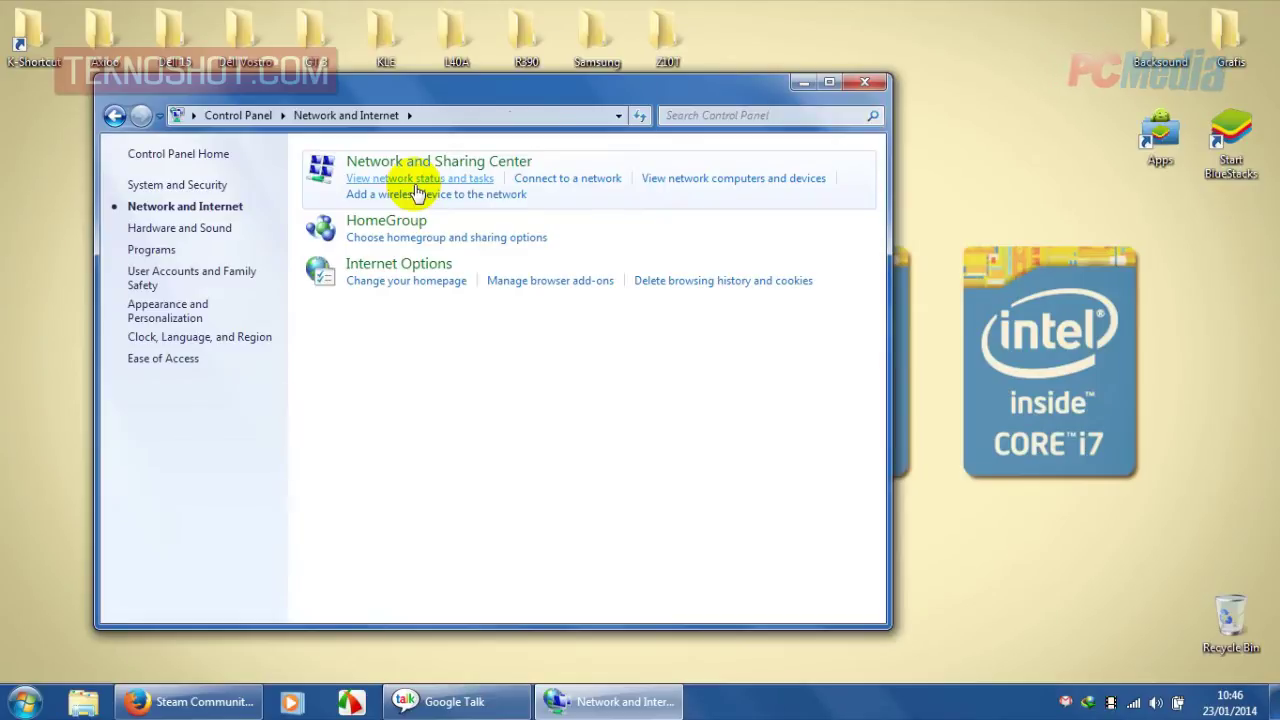
left_click(826, 84)
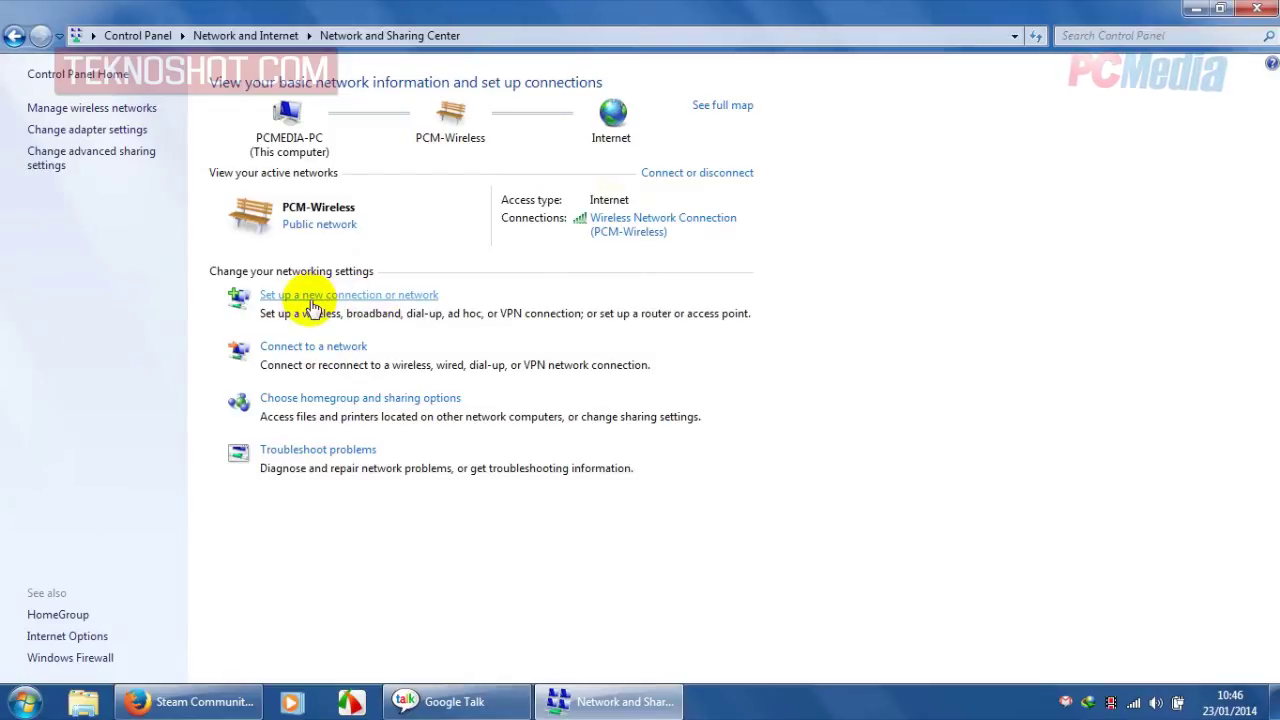
- Launch 'Set up a wireless ad hoc network' from the new connection options and pass its introduction
left_click(312, 300)
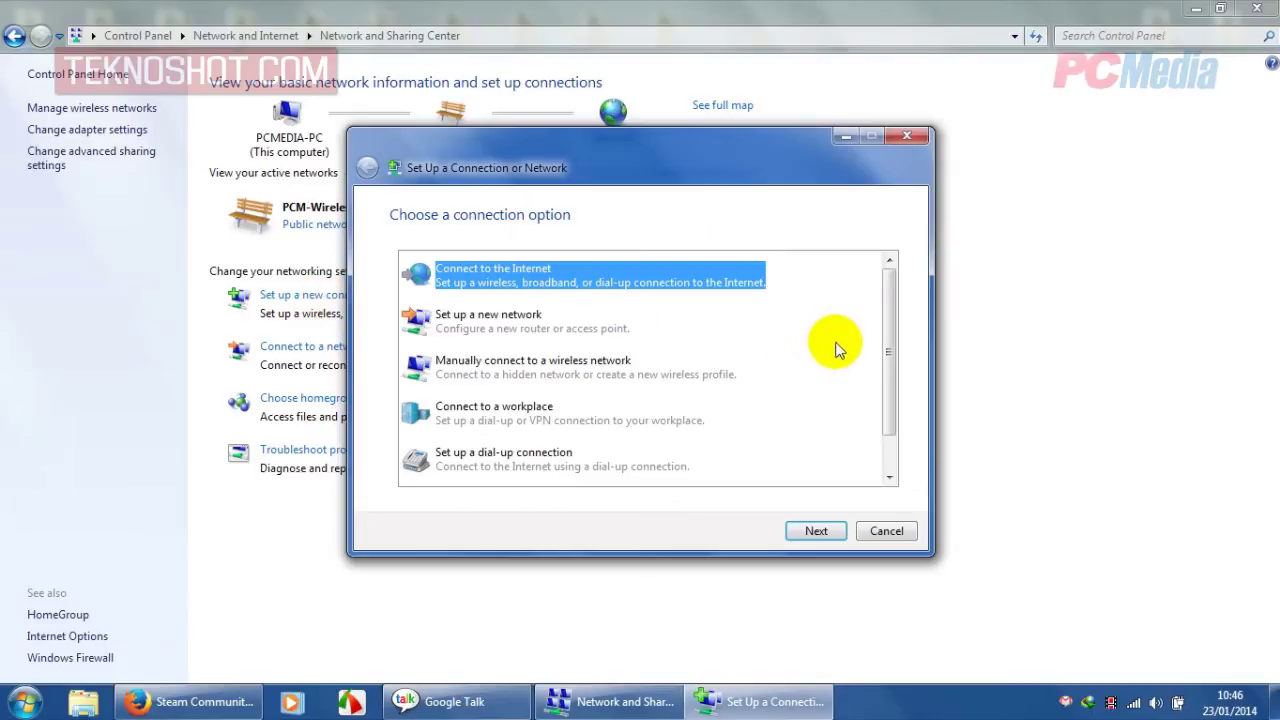
left_click_drag(894, 320, 894, 363)
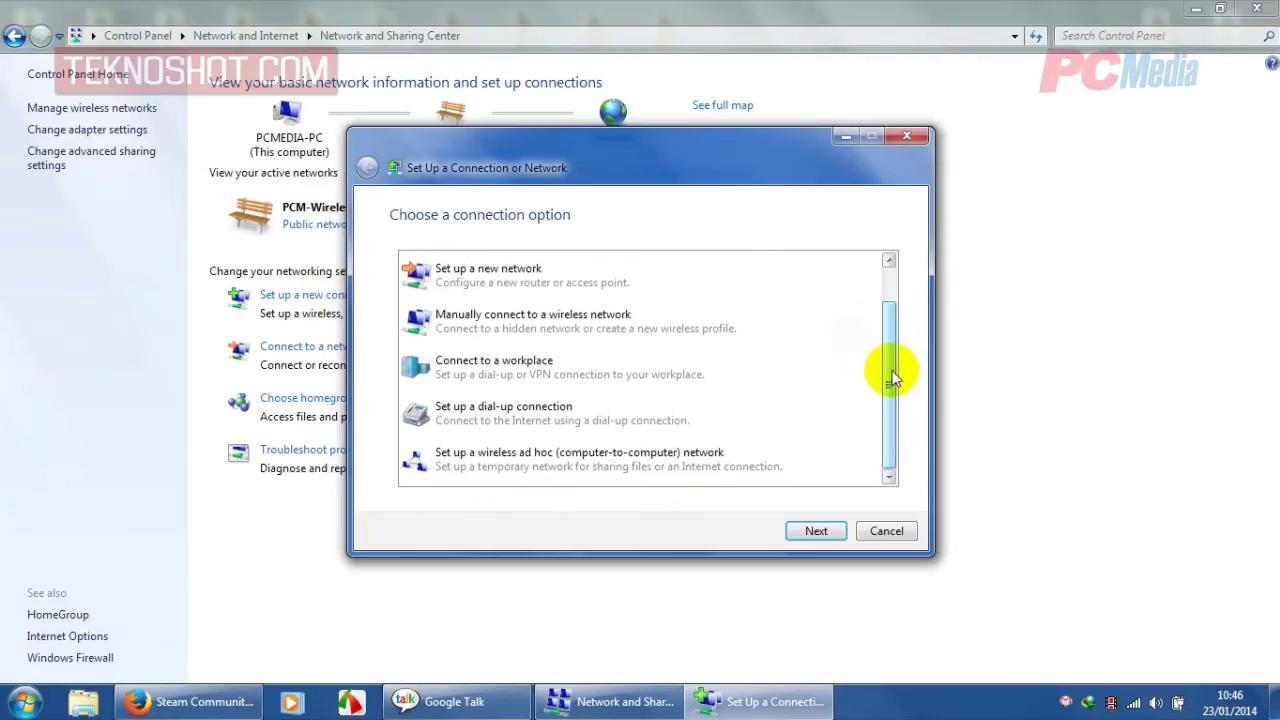
double_click(453, 478)
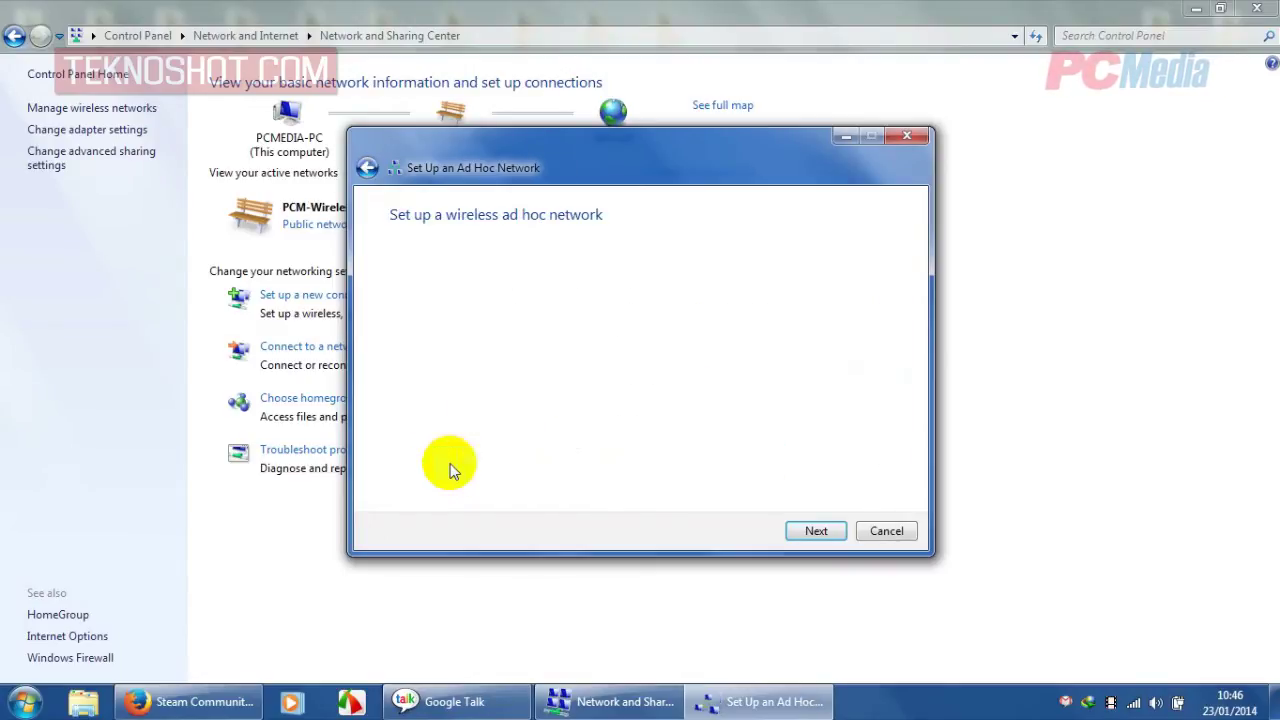
left_click(812, 535)
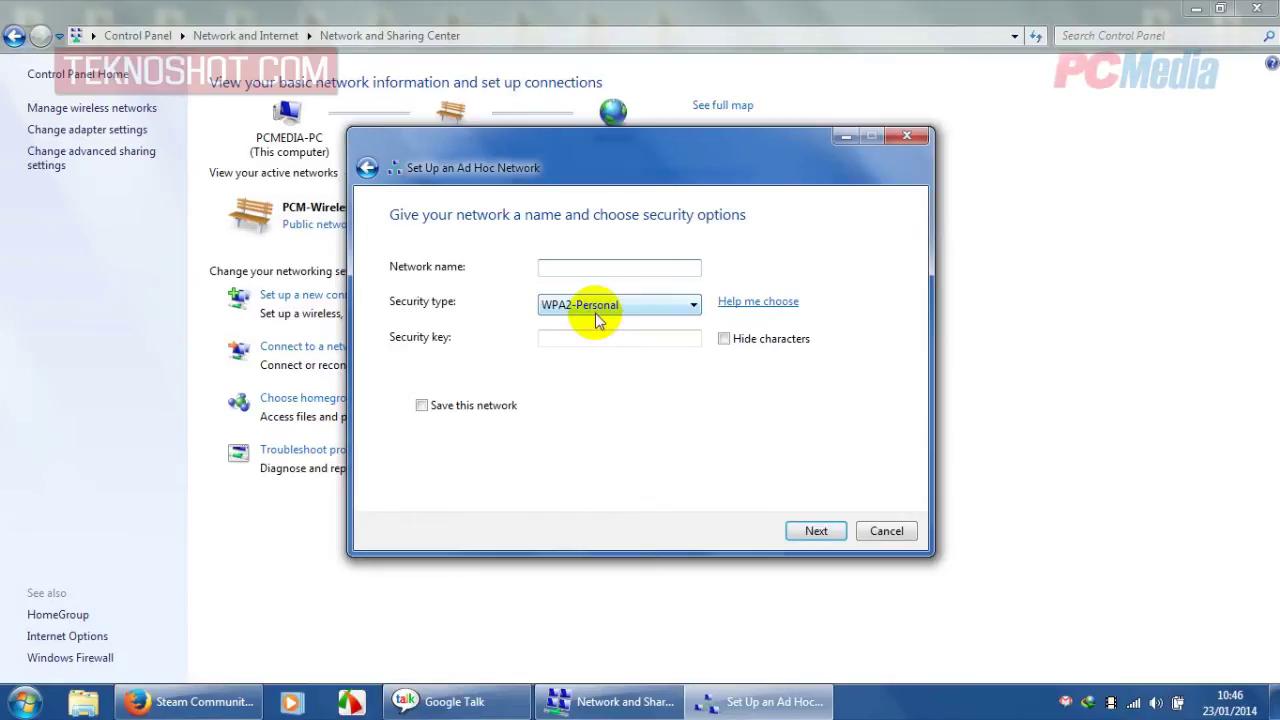
- Name the network 'Contoh' and choose WPA2-Personal as the security type
type("Contoh")
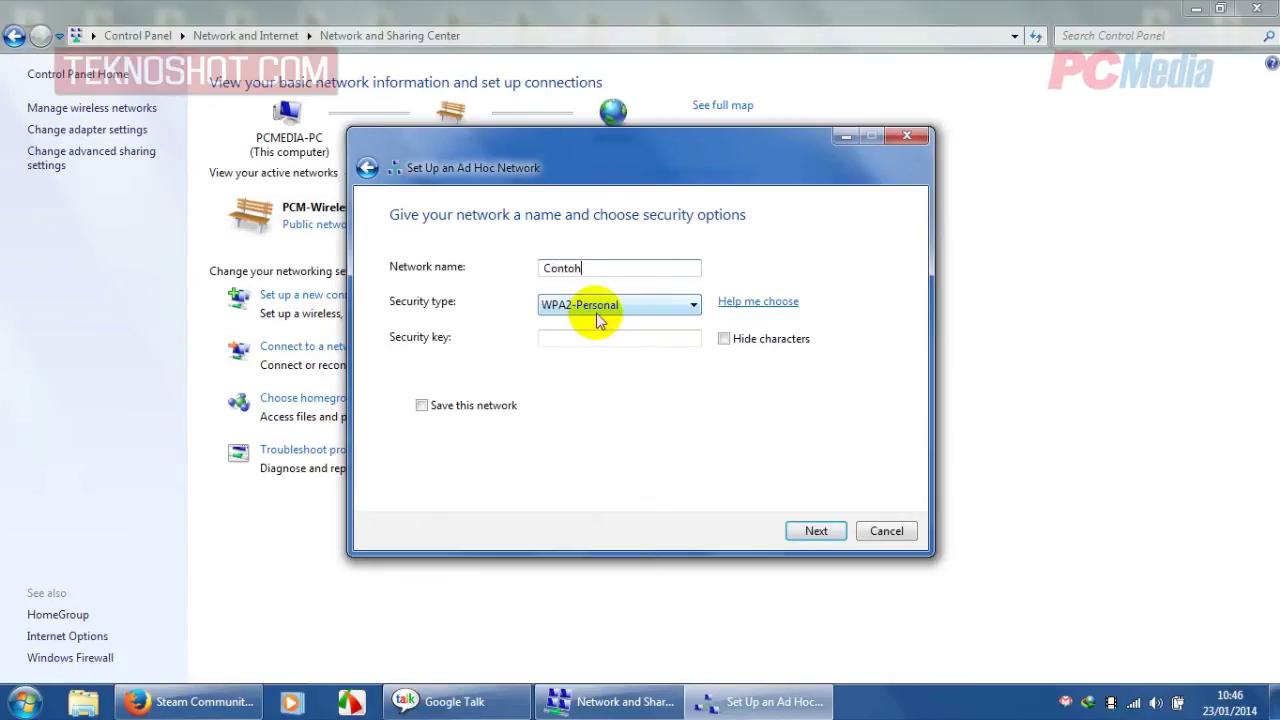
left_click(598, 308)
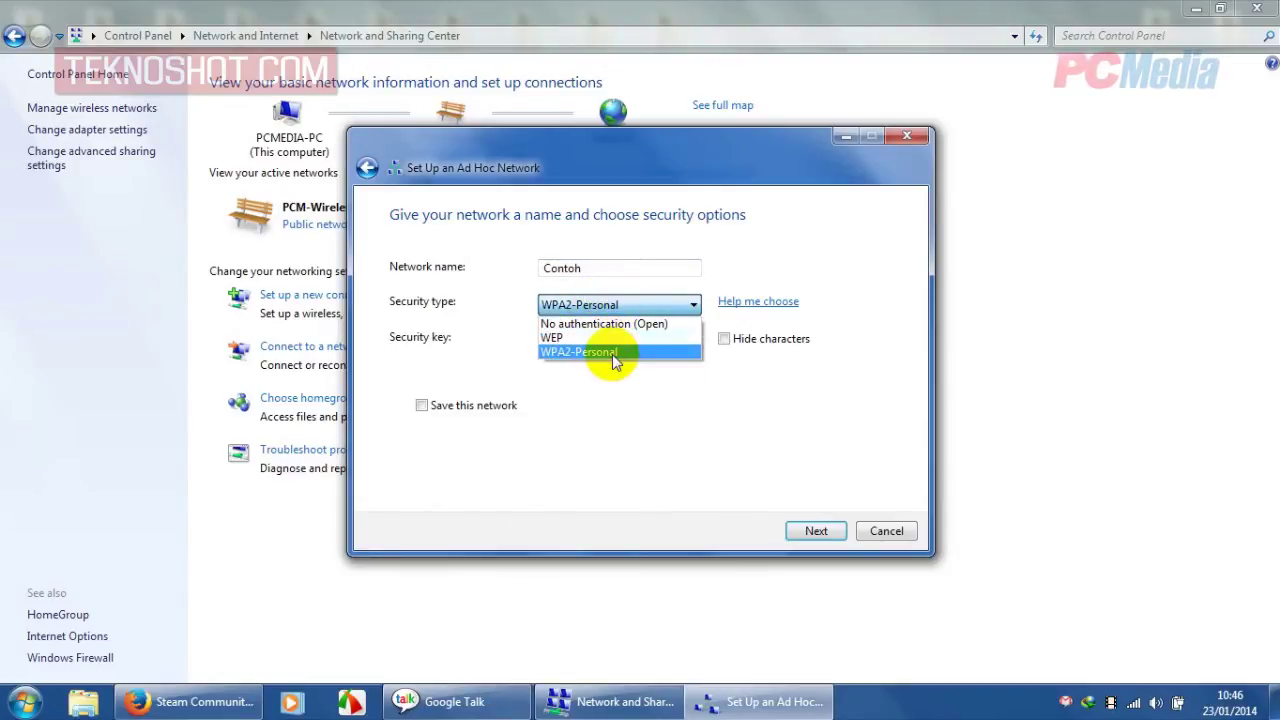
left_click(612, 352)
- Enter a security key of at least 8 characters and create the network
left_click(613, 341)
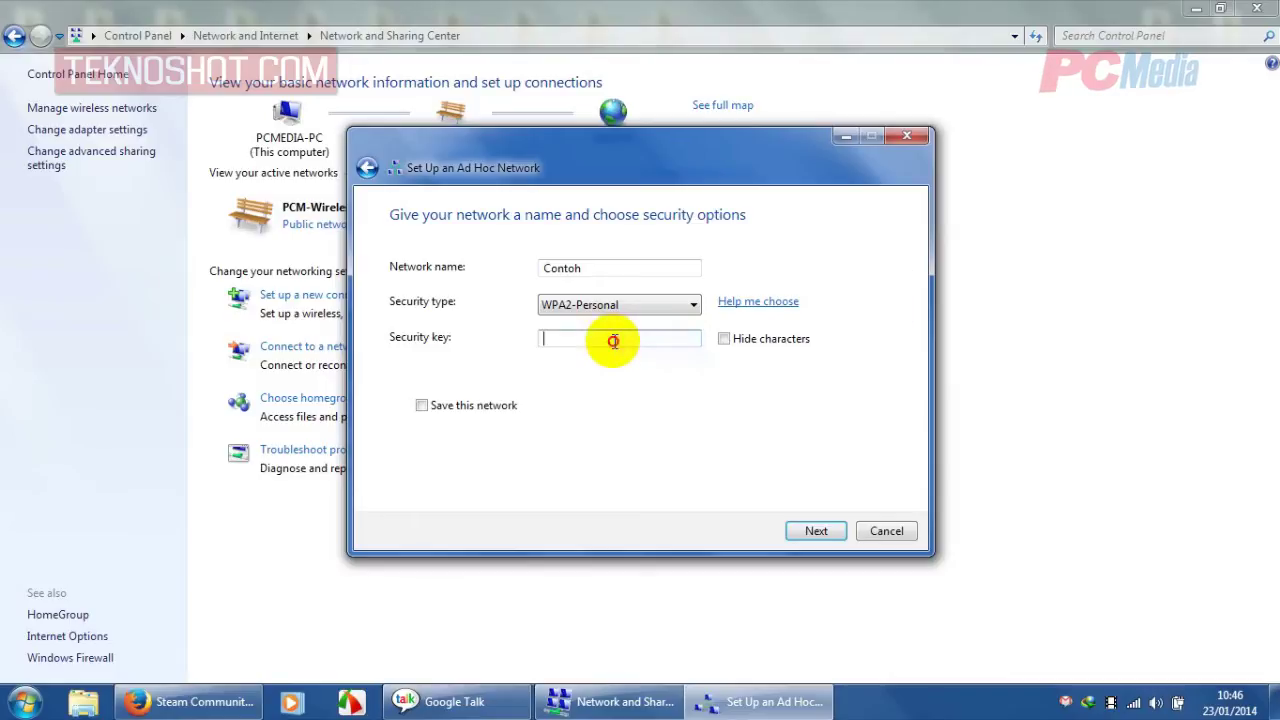
mouse_move(620, 335)
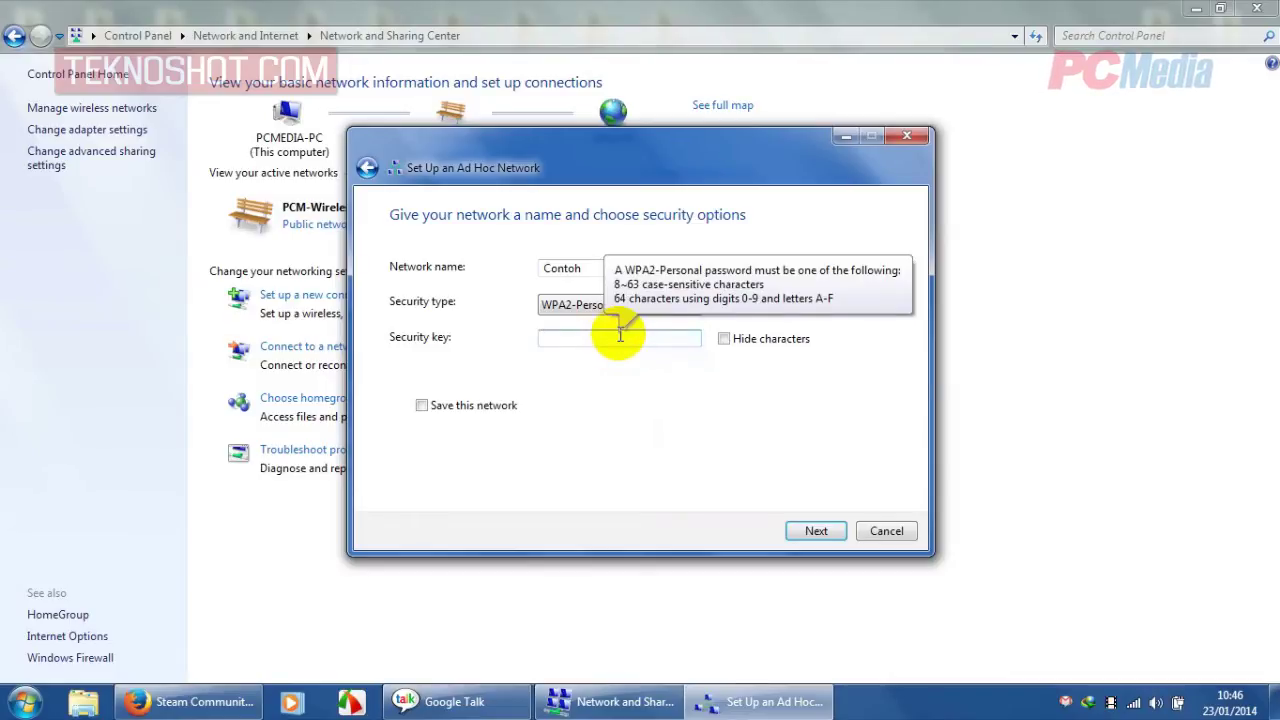
type("contoh")
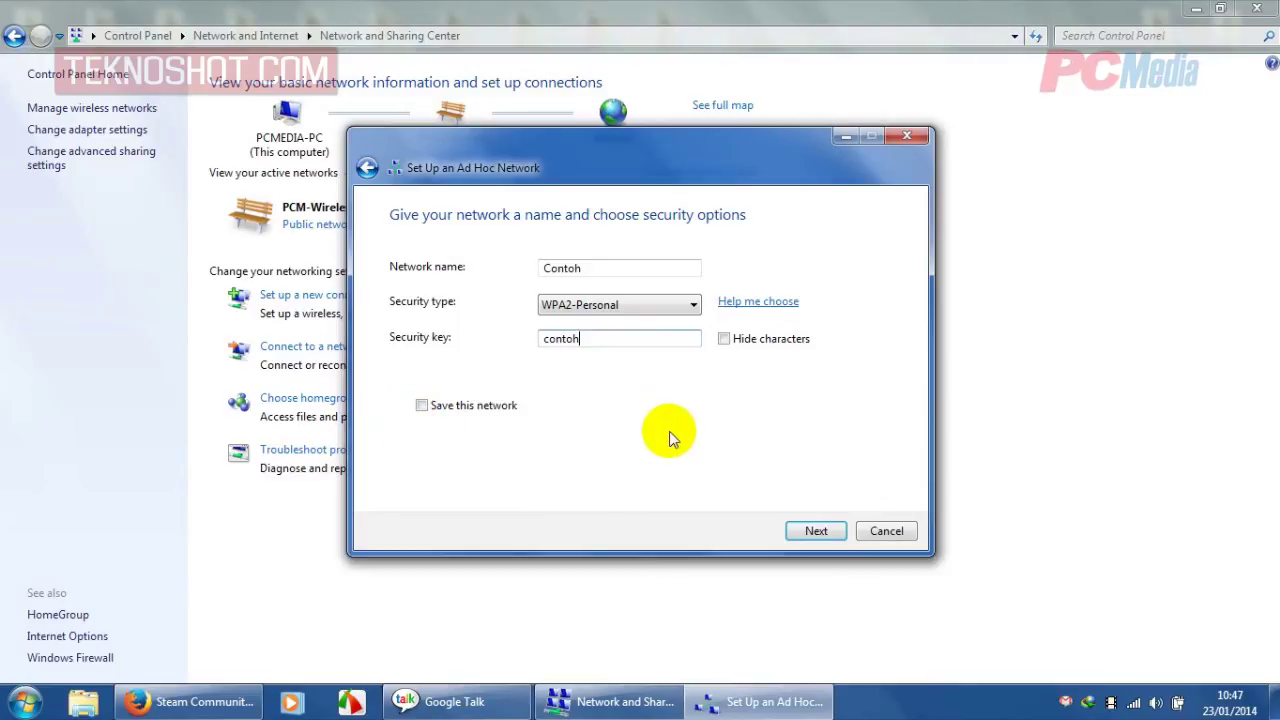
left_click(817, 531)
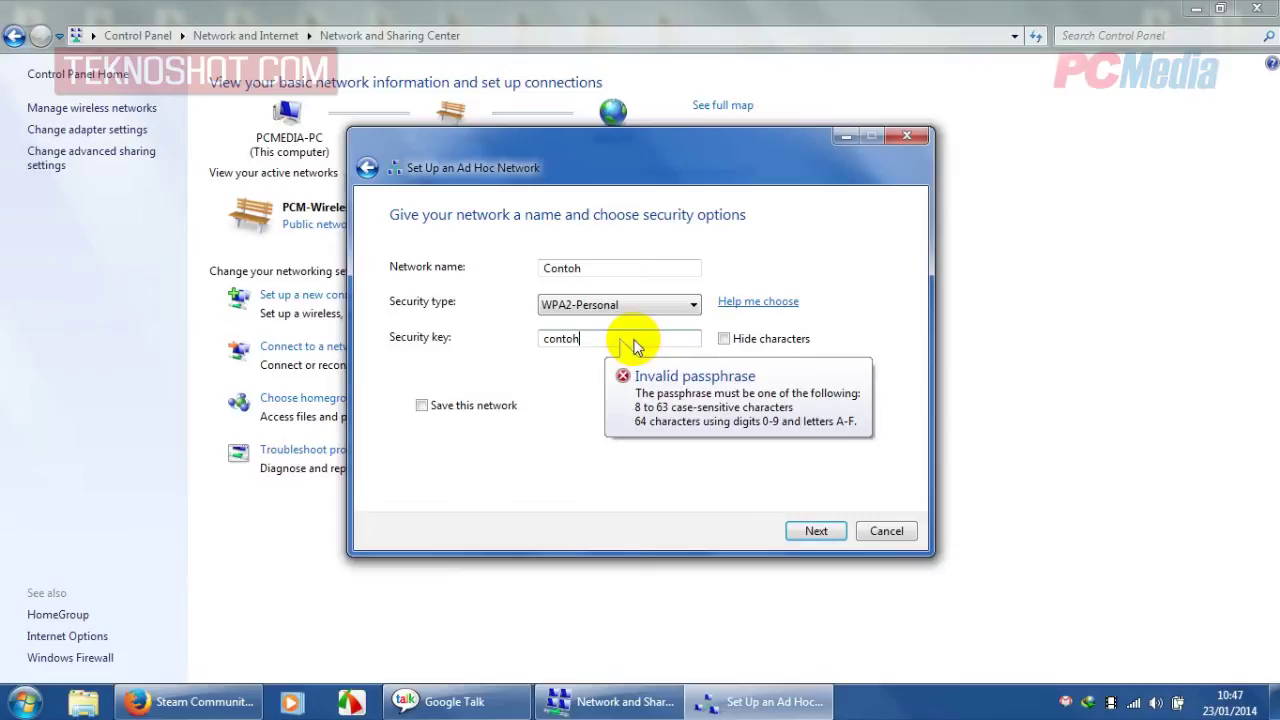
type("123")
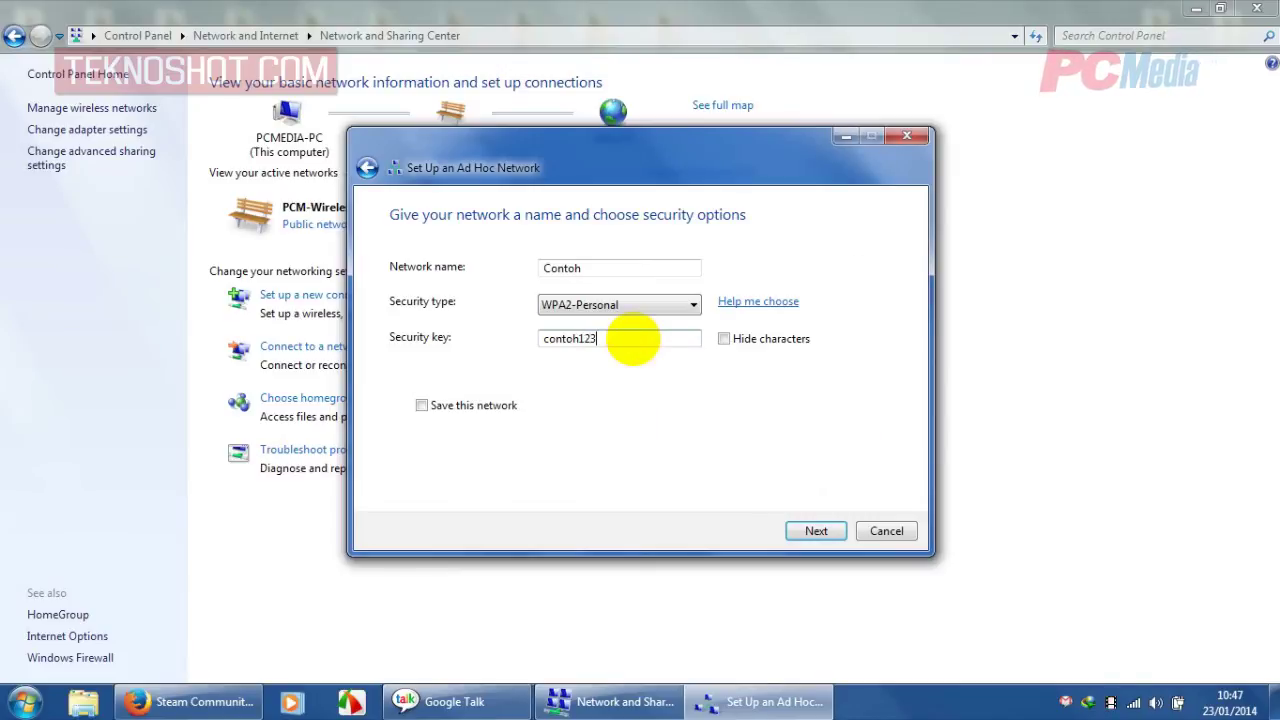
left_click(815, 531)
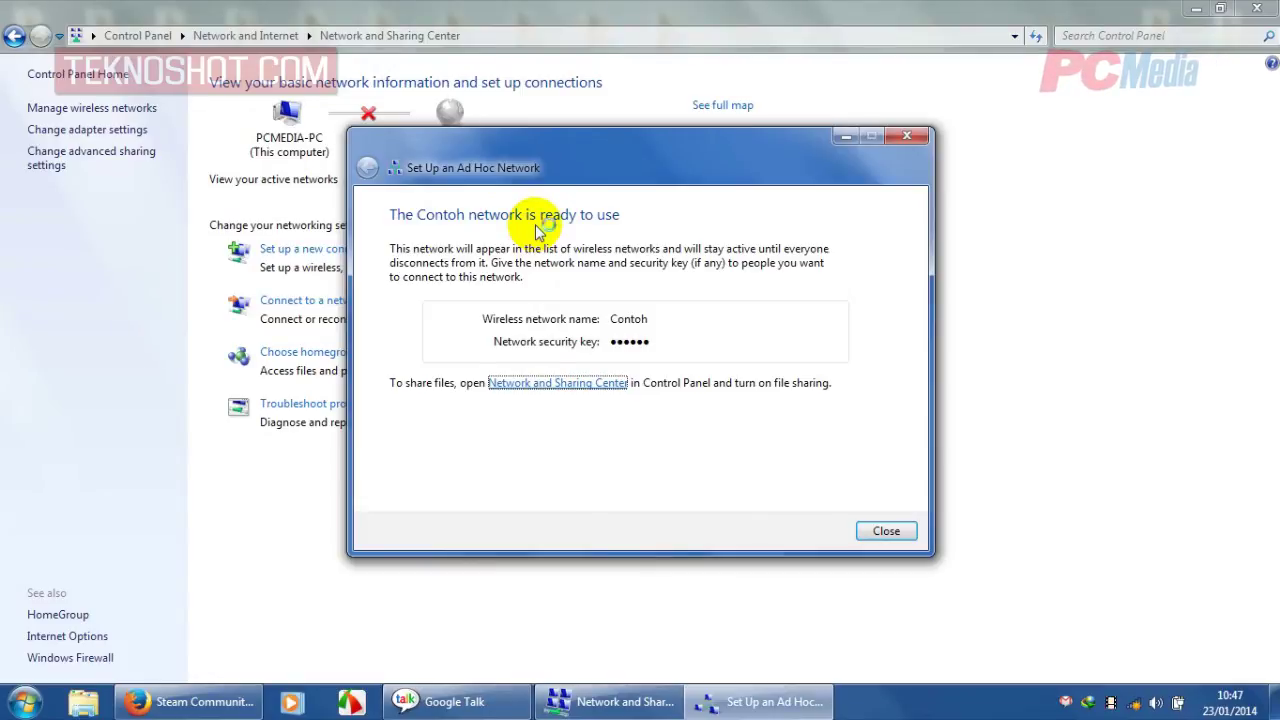
- Close the finished wizard and bring up the tray's wireless network list
left_click(884, 533)
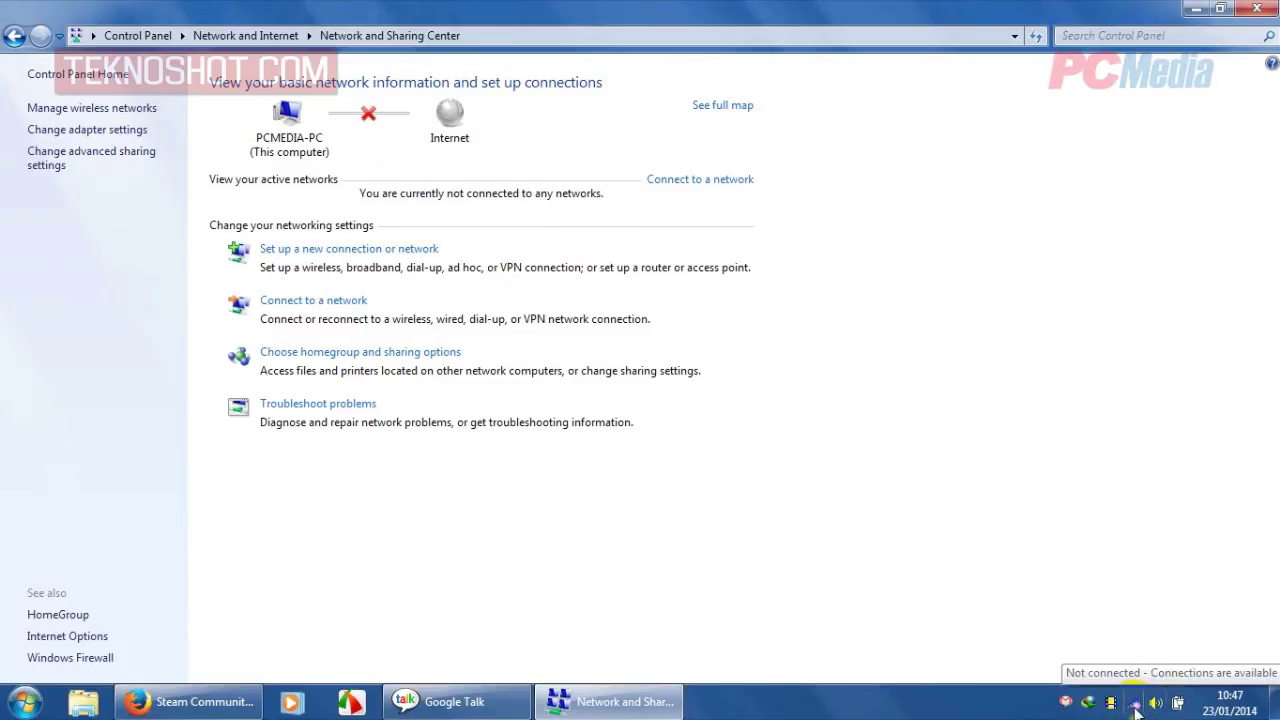
left_click(1135, 704)
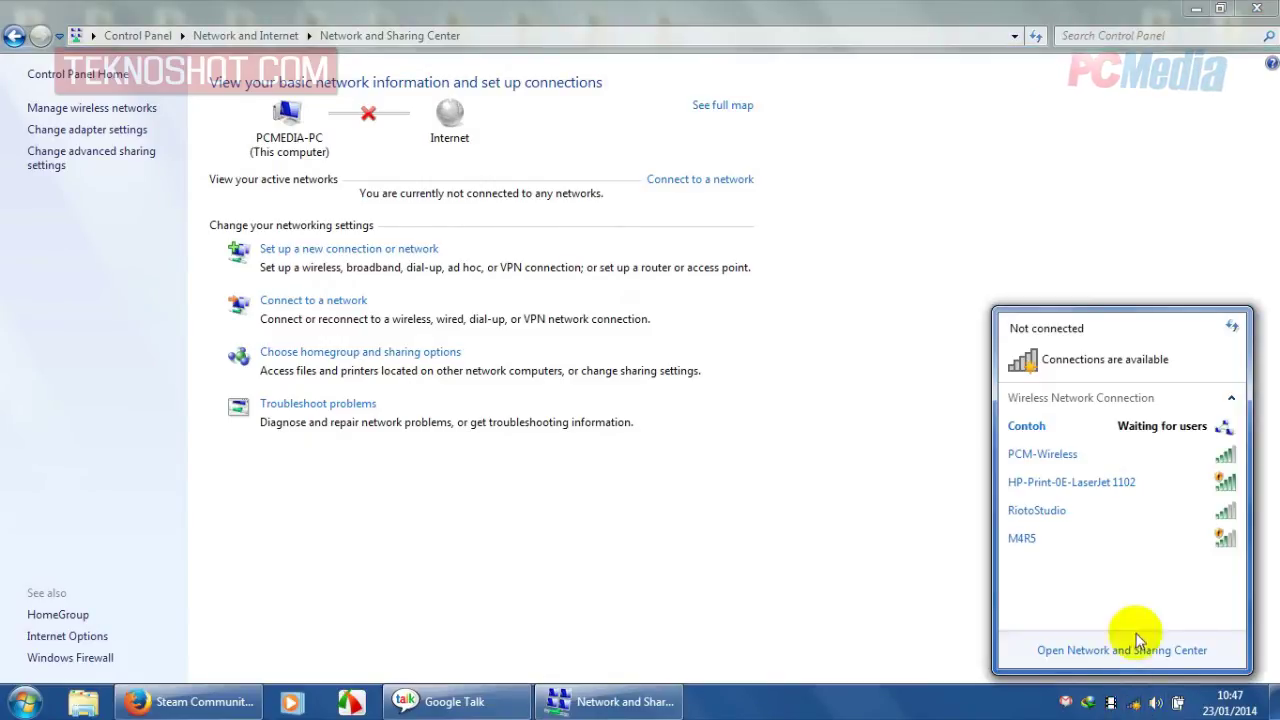
mouse_move(1060, 443)
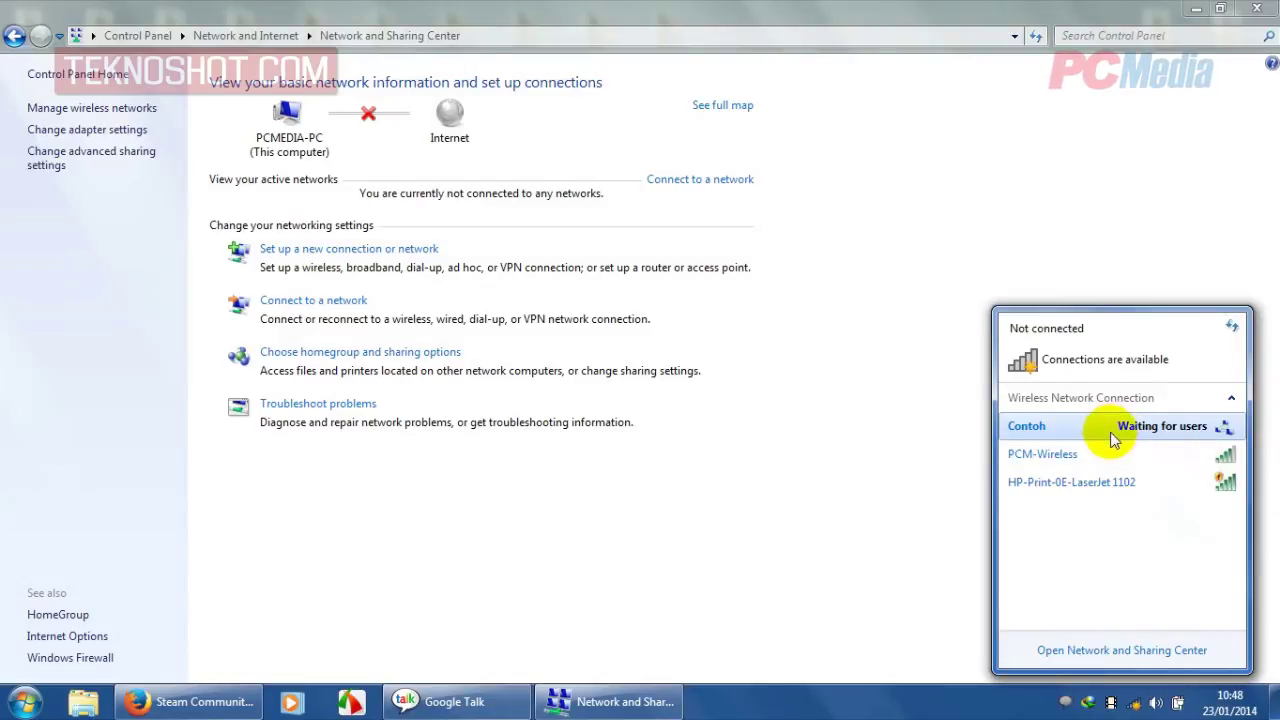
- Check that Contoh is waiting for users with WPA2-PSK security, then dismiss the list
left_click(1108, 441)
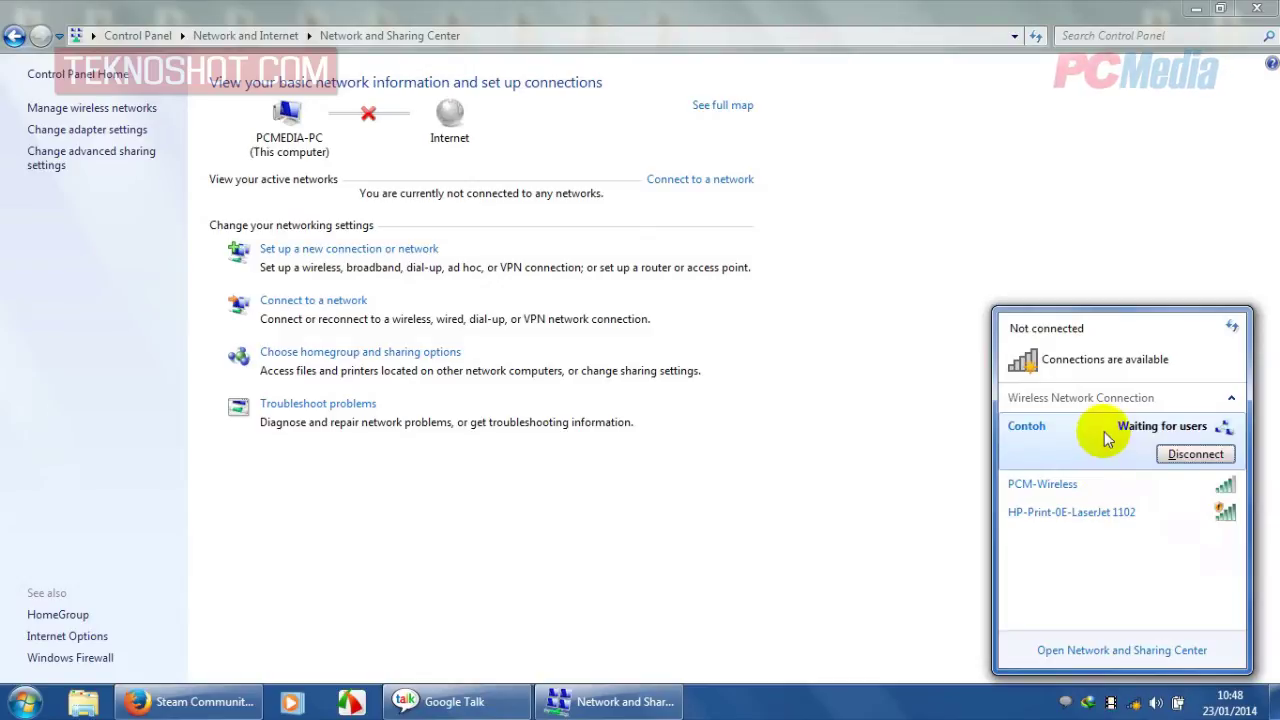
left_click(1107, 432)
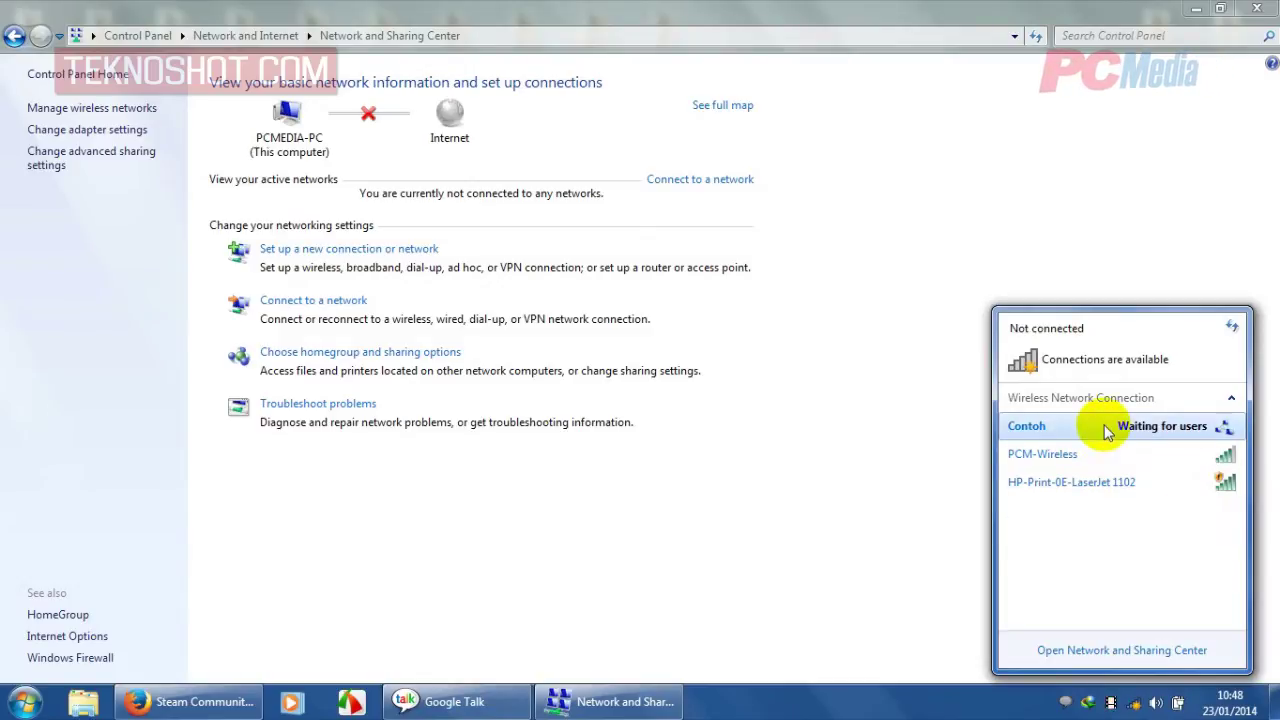
mouse_move(1106, 429)
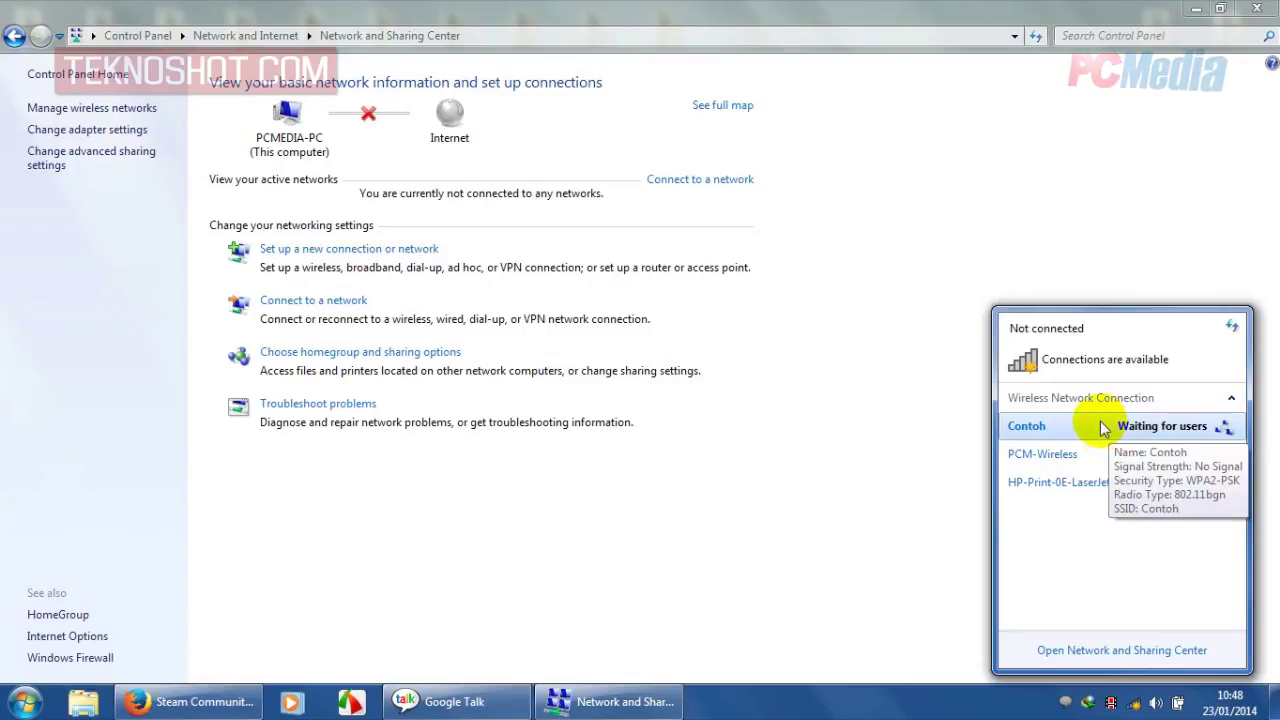
left_click(1096, 427)
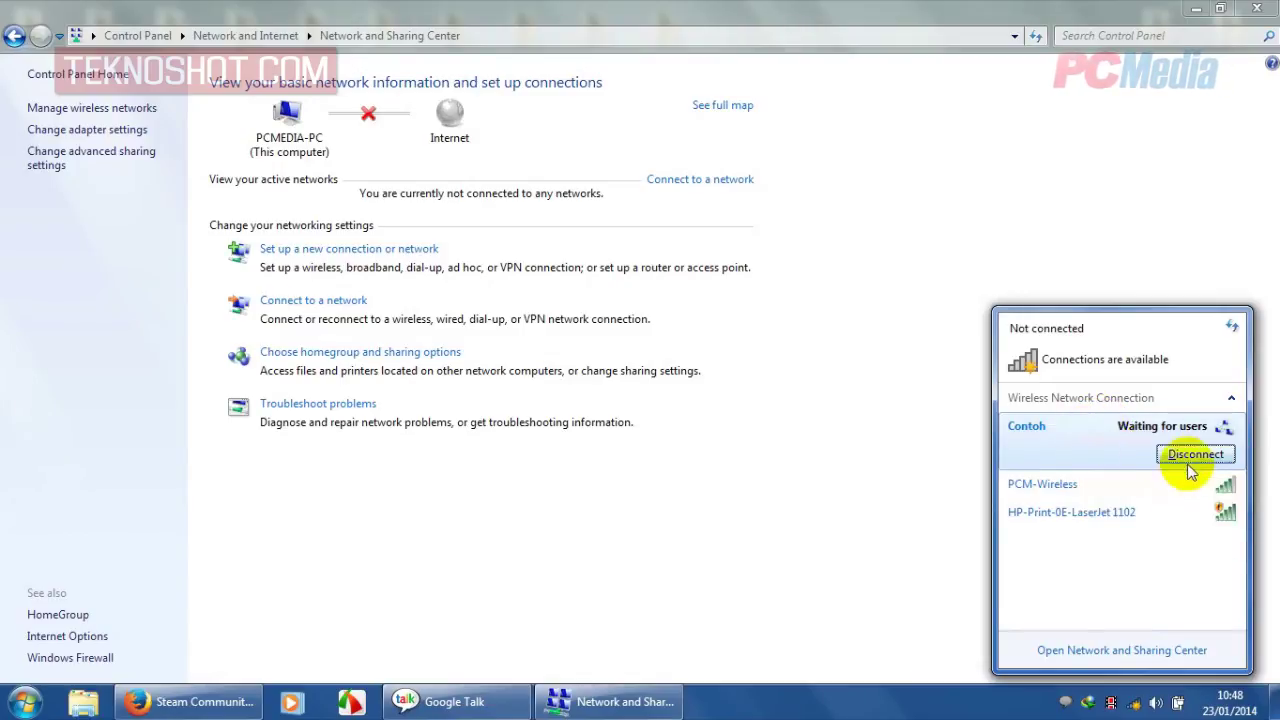
left_click(1094, 427)
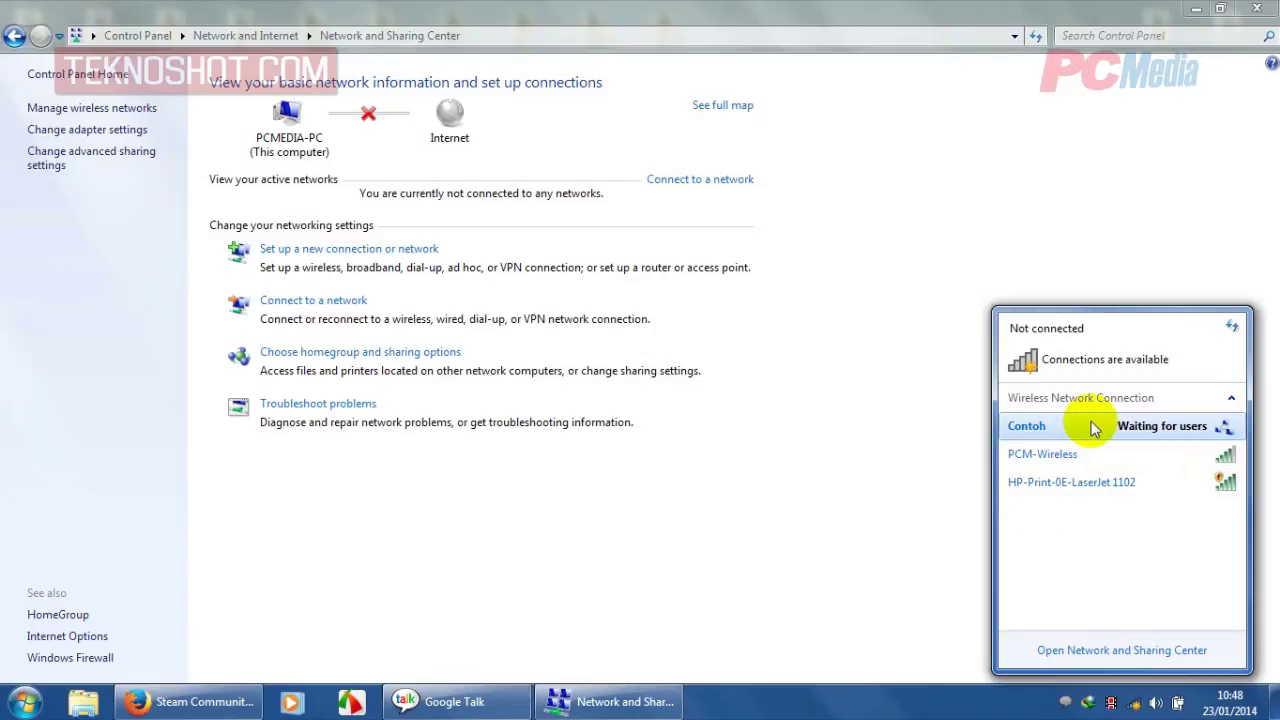
left_click(937, 423)
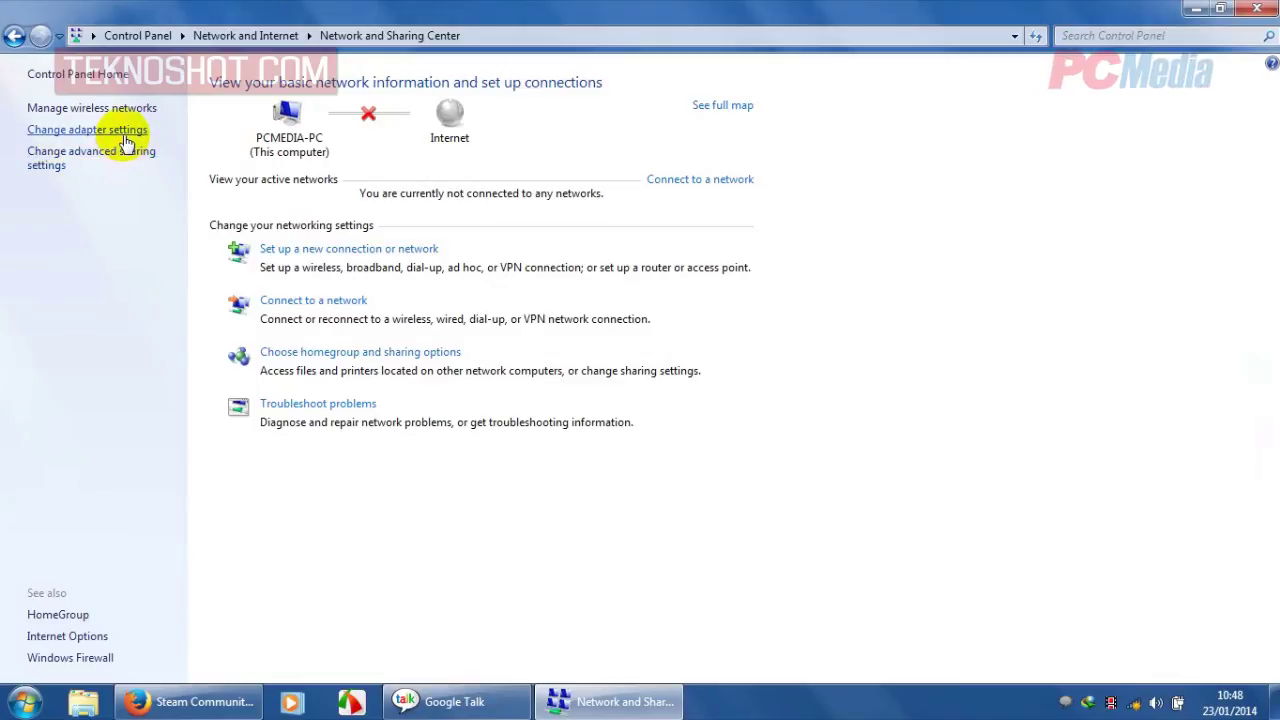
- Open the TCP/IPv4 properties of Wireless Network Connection 2 from the adapter settings
left_click(125, 132)
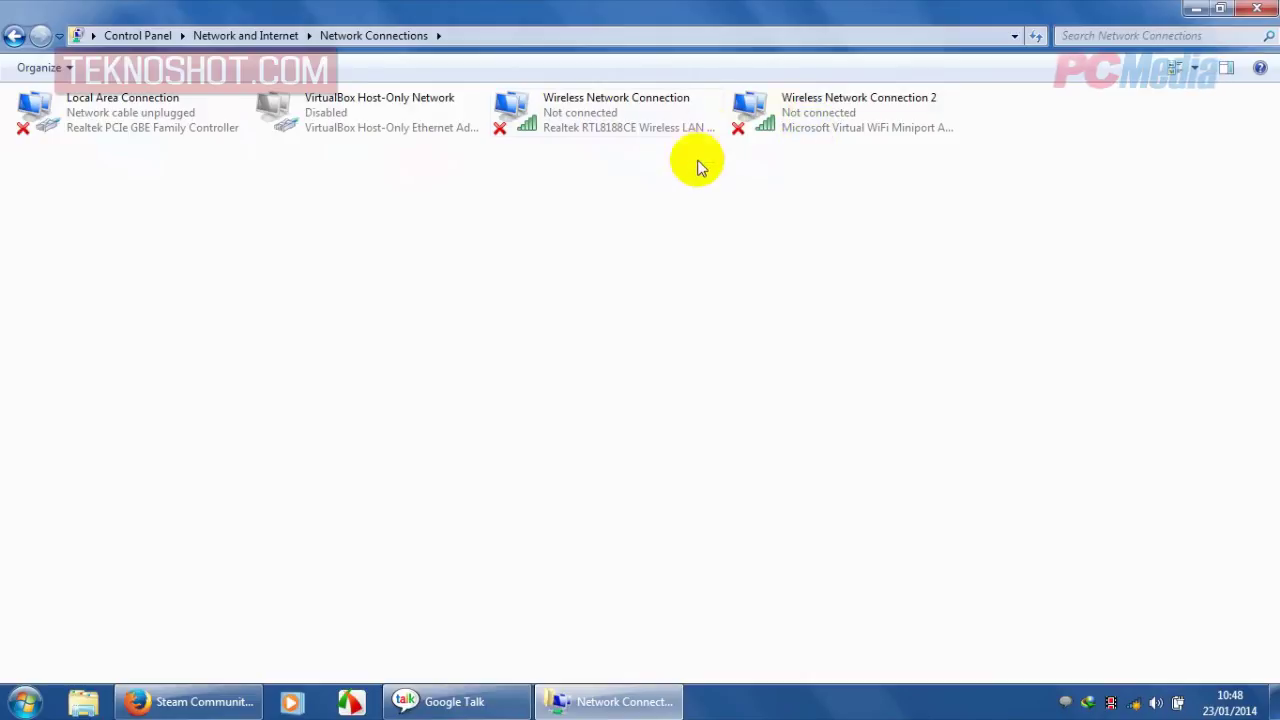
left_click(803, 117)
right_click(803, 117)
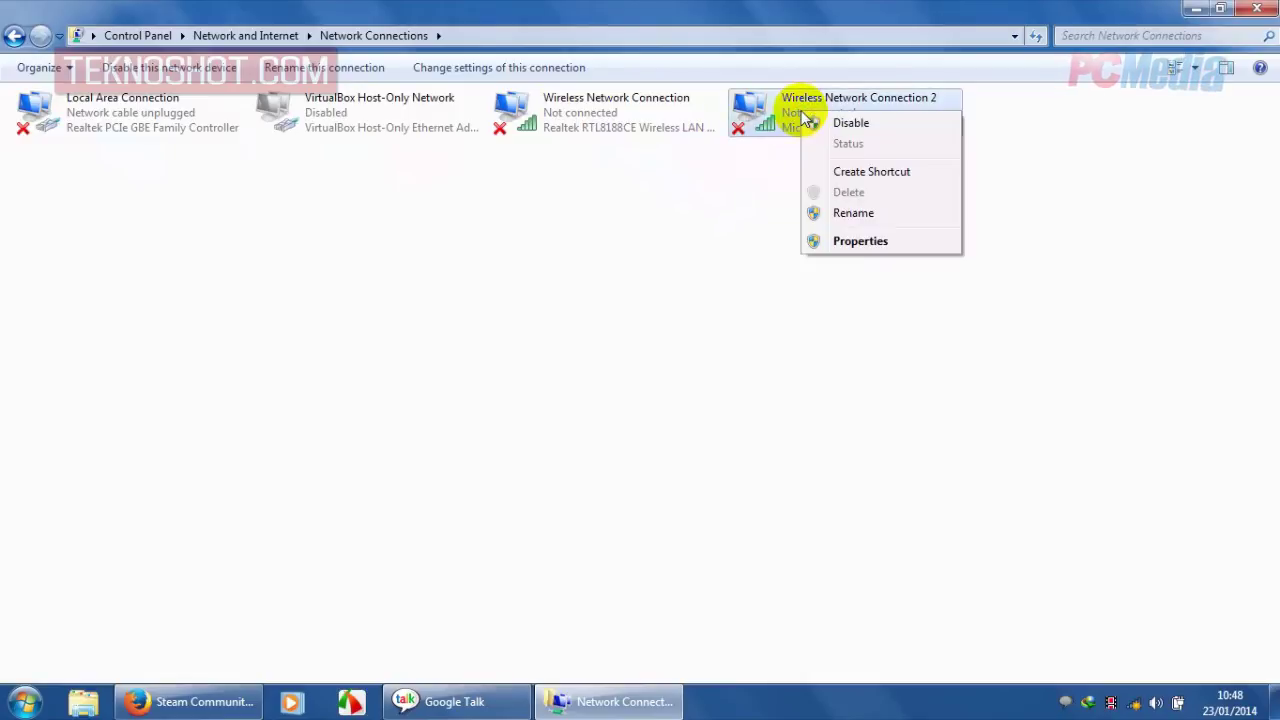
left_click(860, 243)
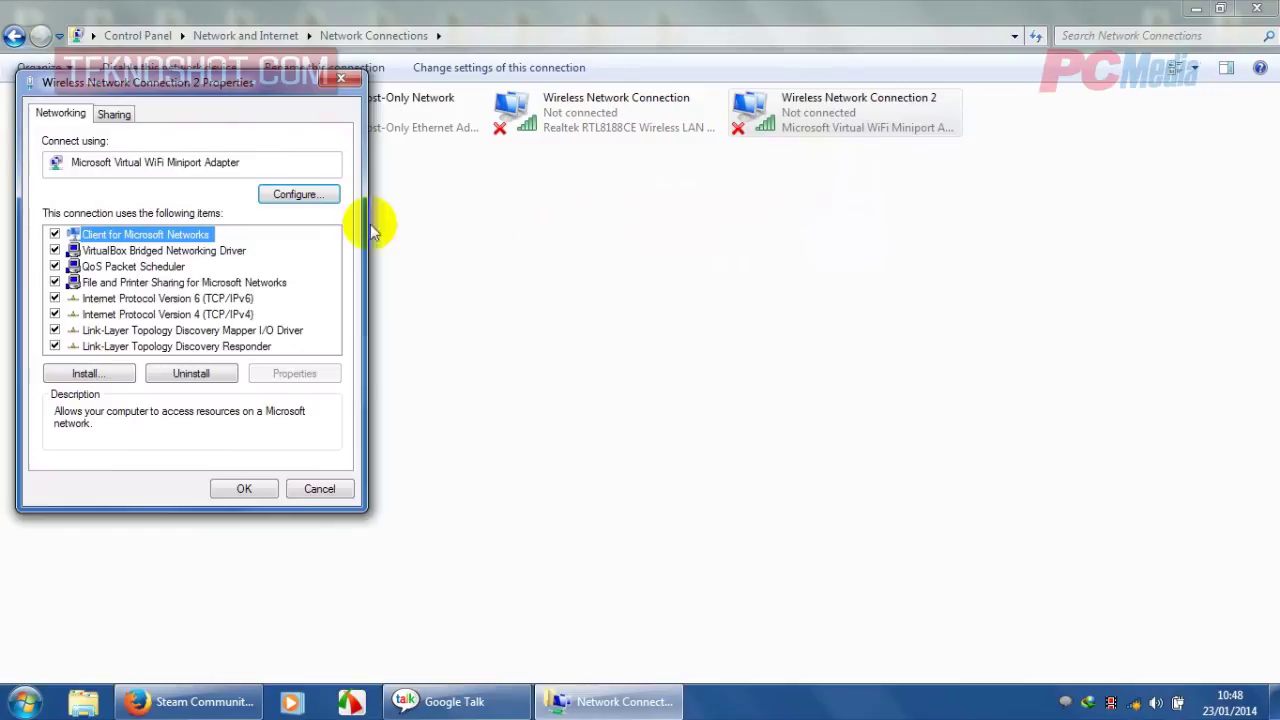
left_click_drag(200, 82, 464, 128)
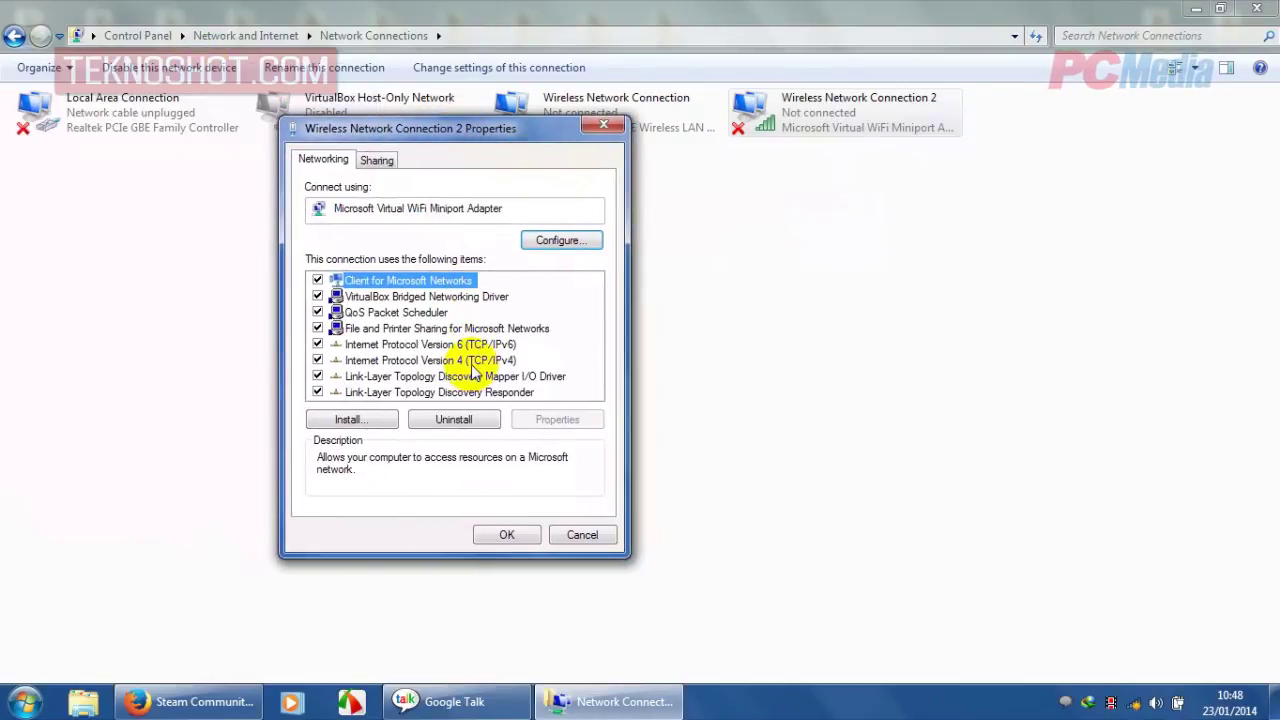
double_click(471, 362)
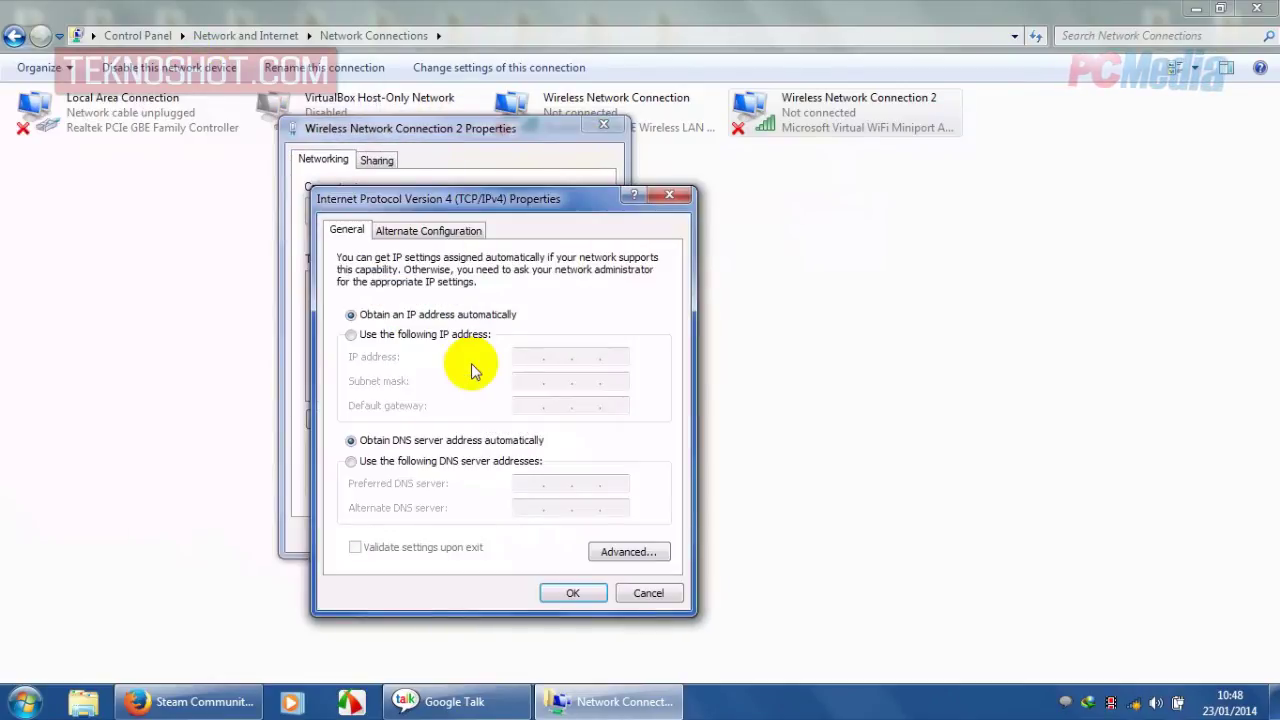
- Switch to a fixed IP address 192.168.1.1 with subnet mask 255.255.255.0
left_click(465, 338)
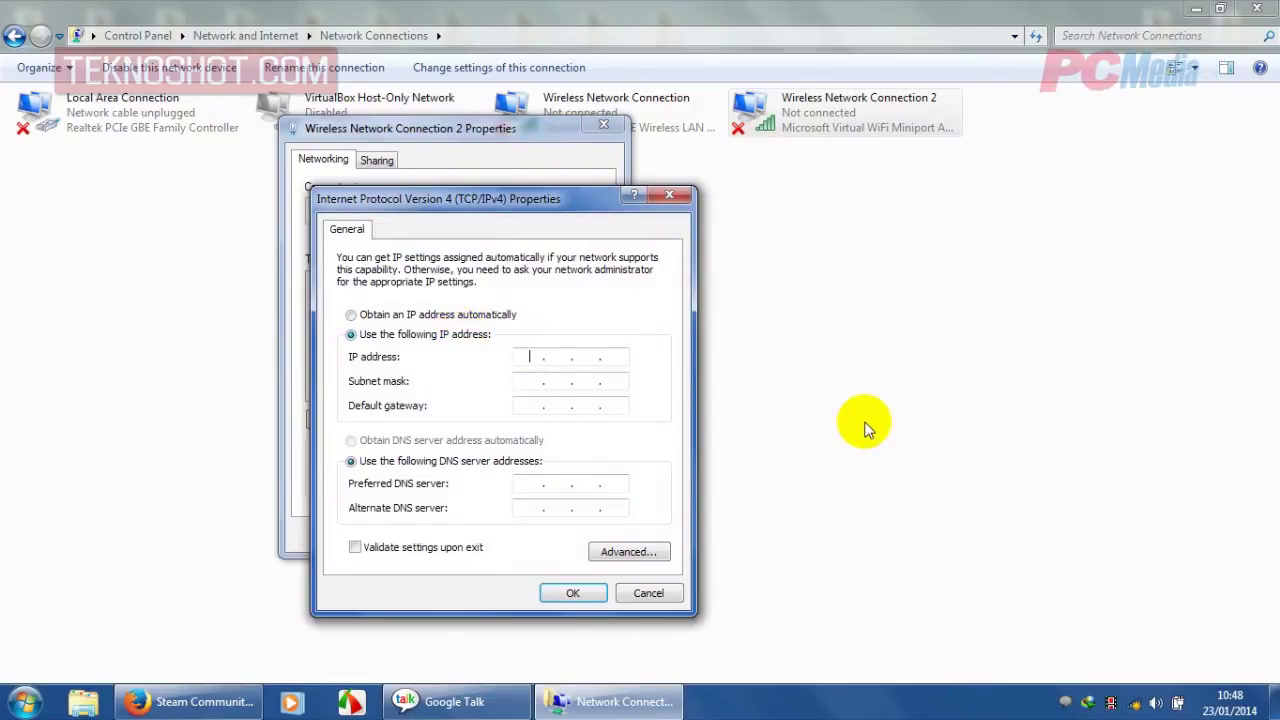
type("192.")
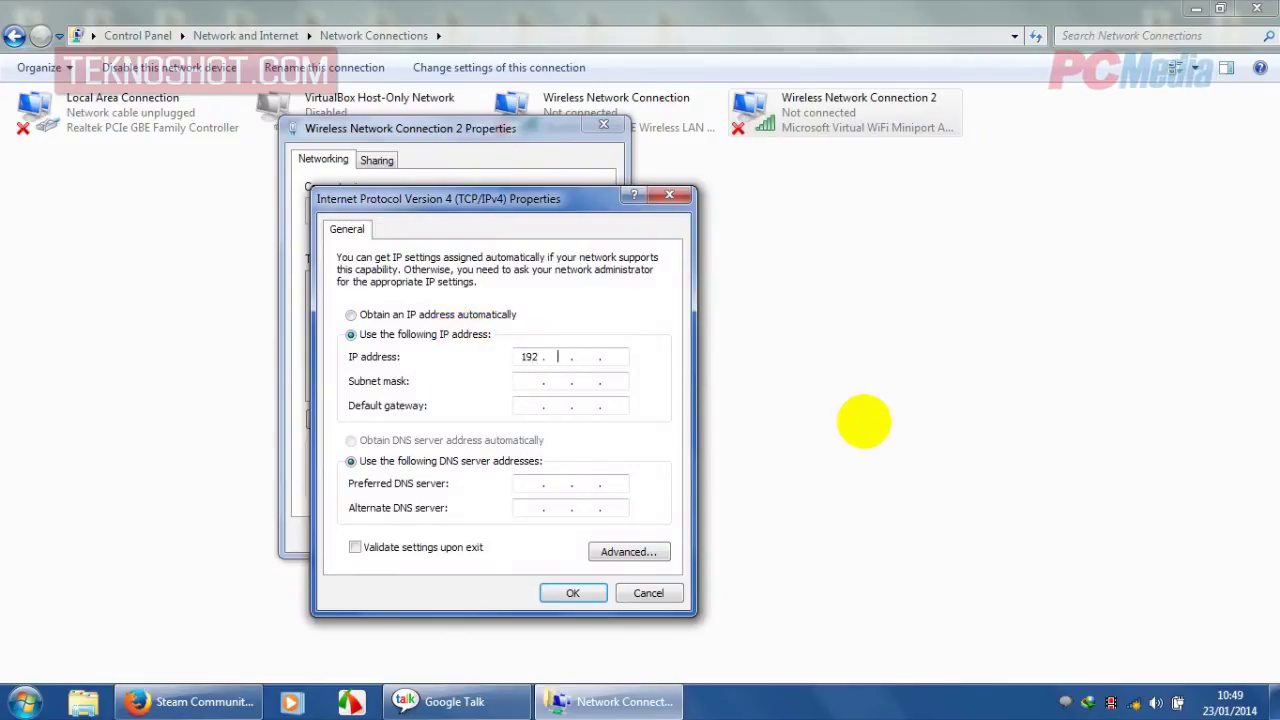
type("168.")
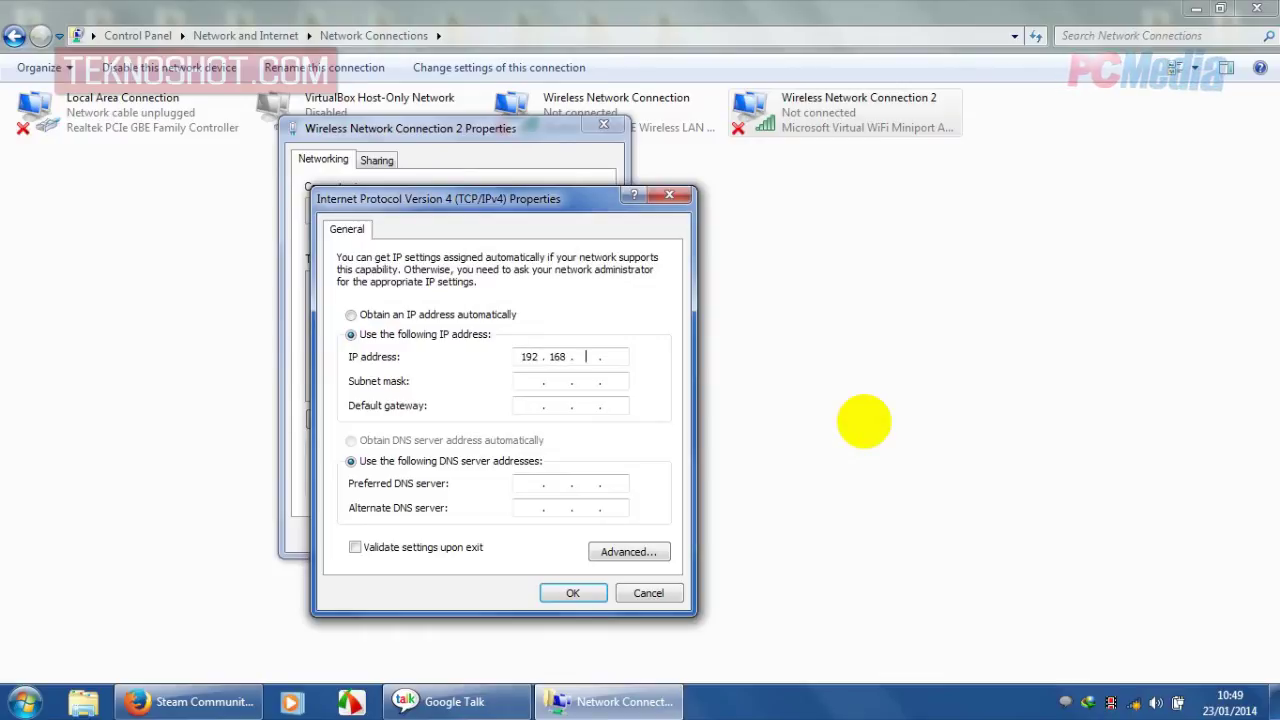
type("1.1")
left_click(537, 380)
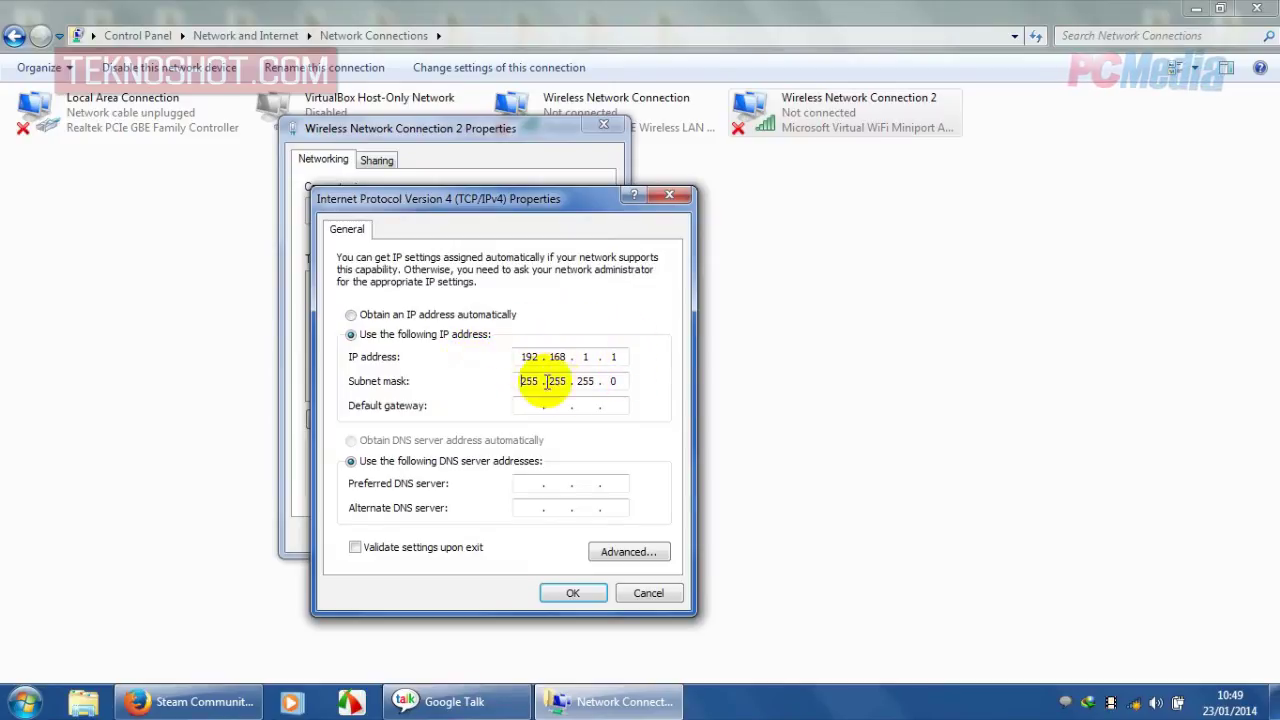
- Correct the last part of the IP address, then confirm both dialogs with OK
double_click(613, 357)
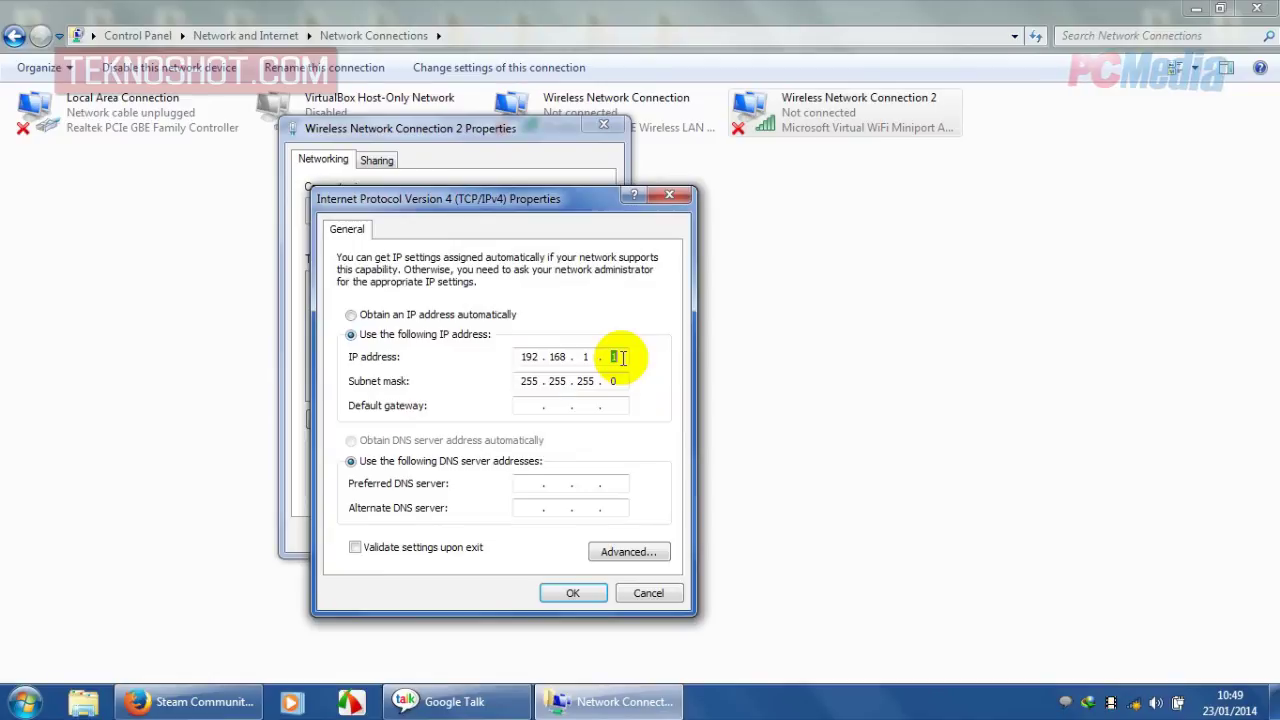
left_click(620, 357)
key("BackSpace")
type("2 . ")
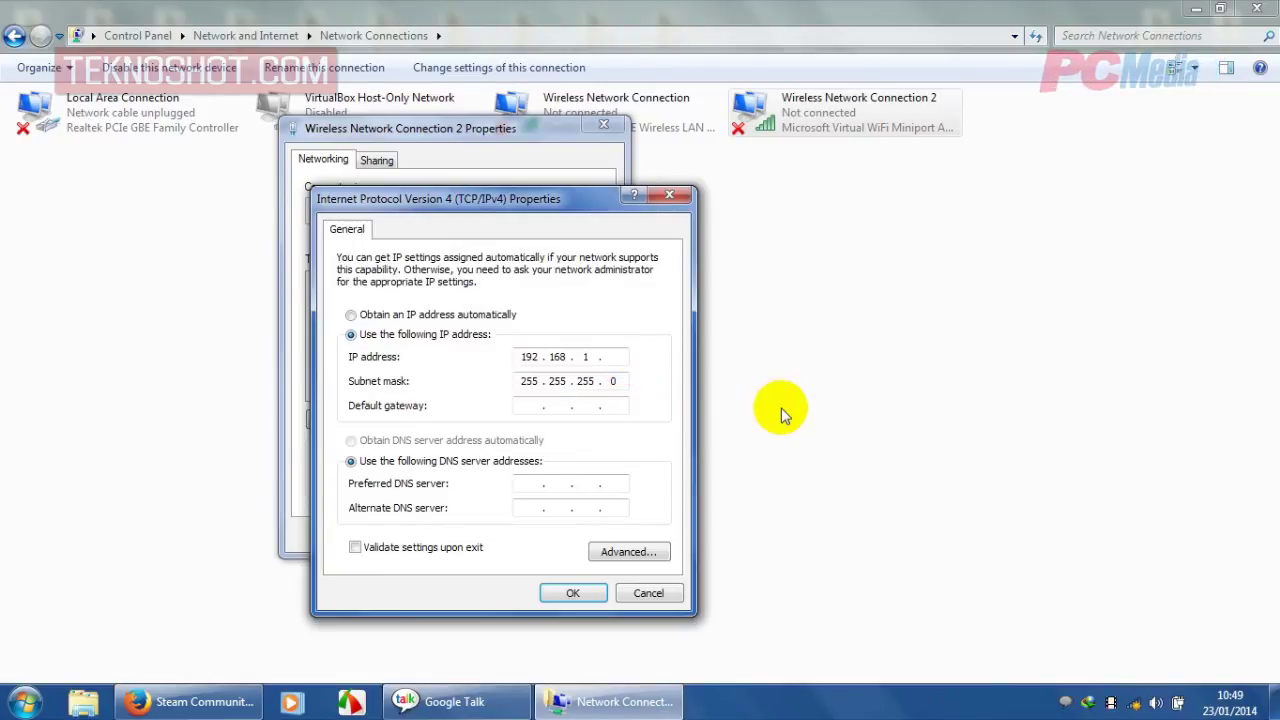
type("1")
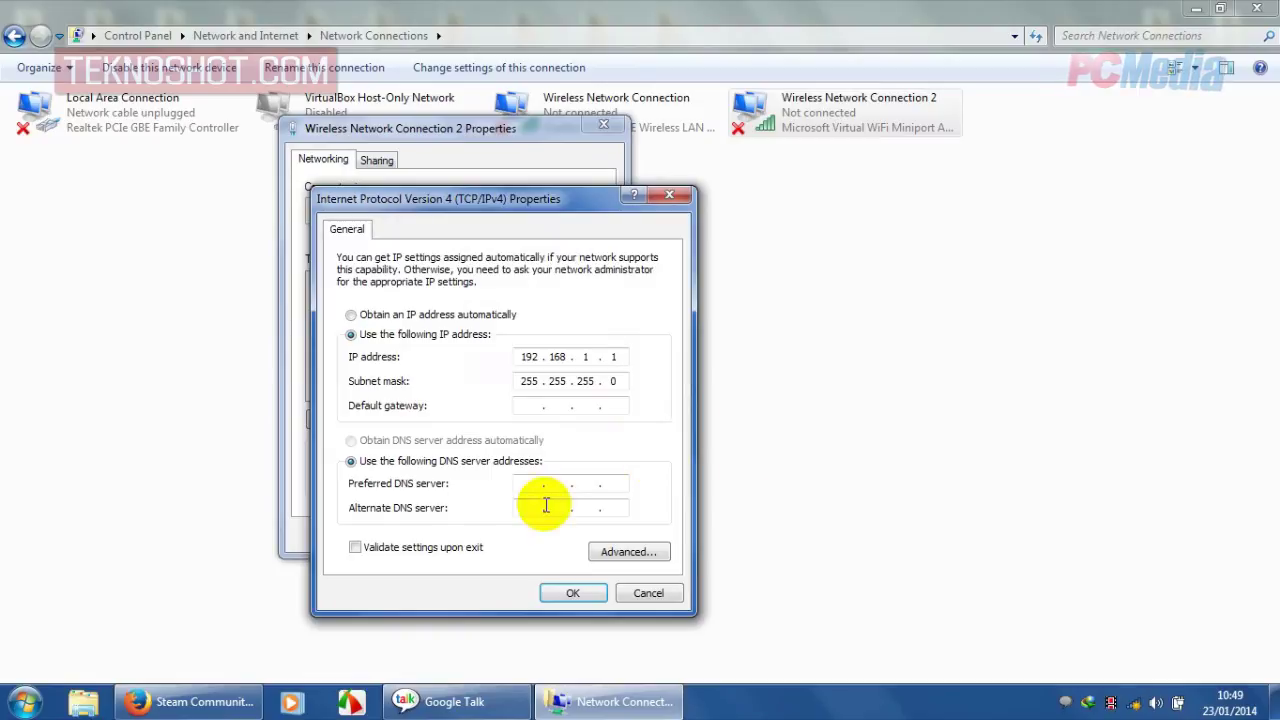
left_click(572, 593)
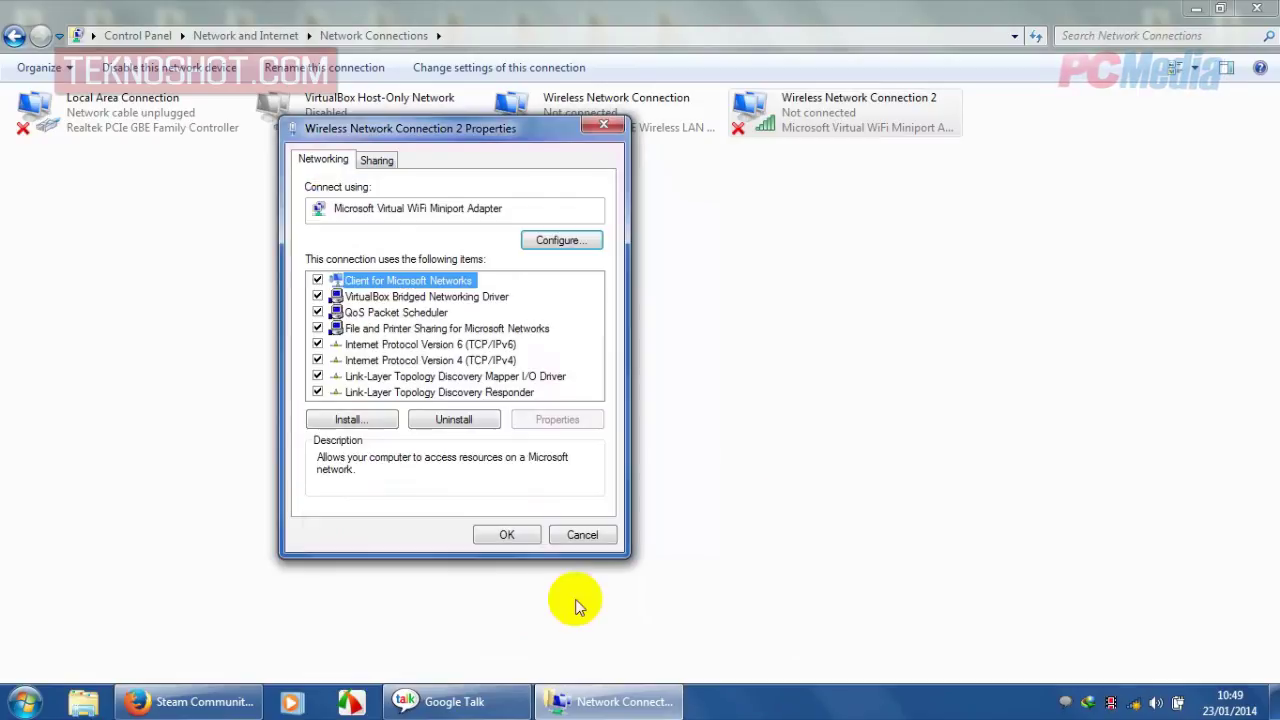
left_click(528, 537)
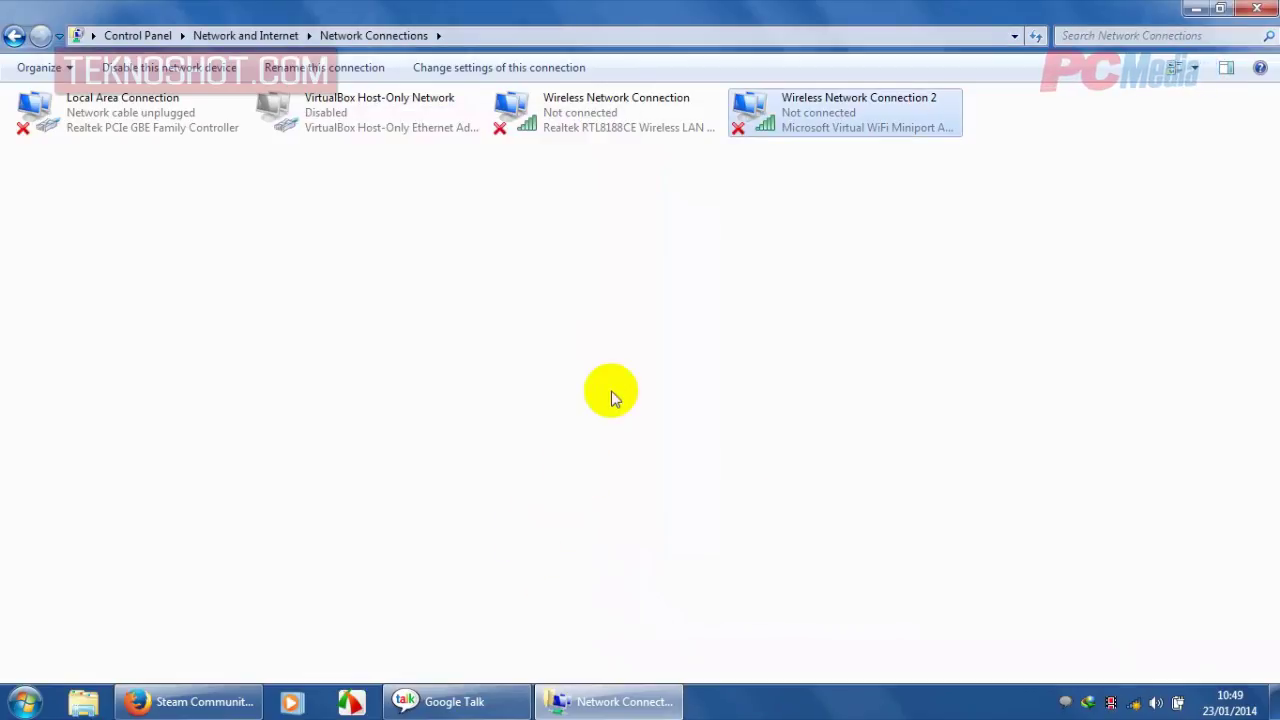
- Minimize the Network Connections window
left_click(1196, 8)
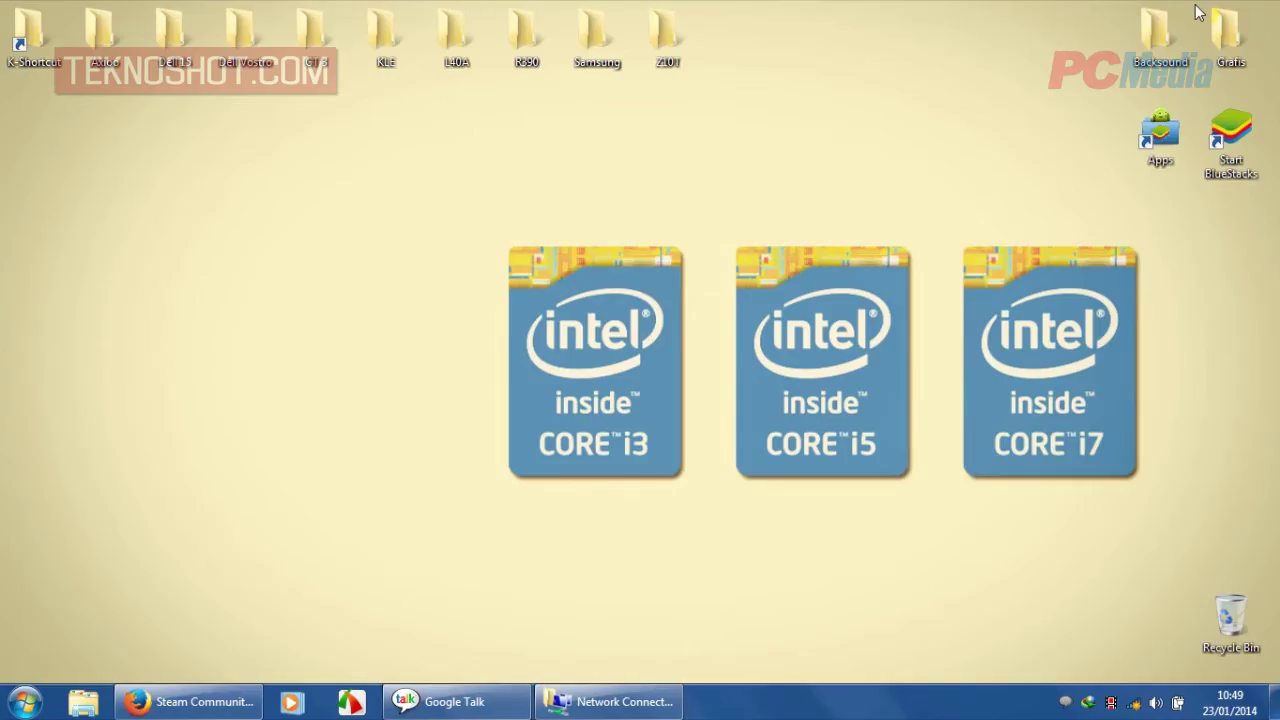